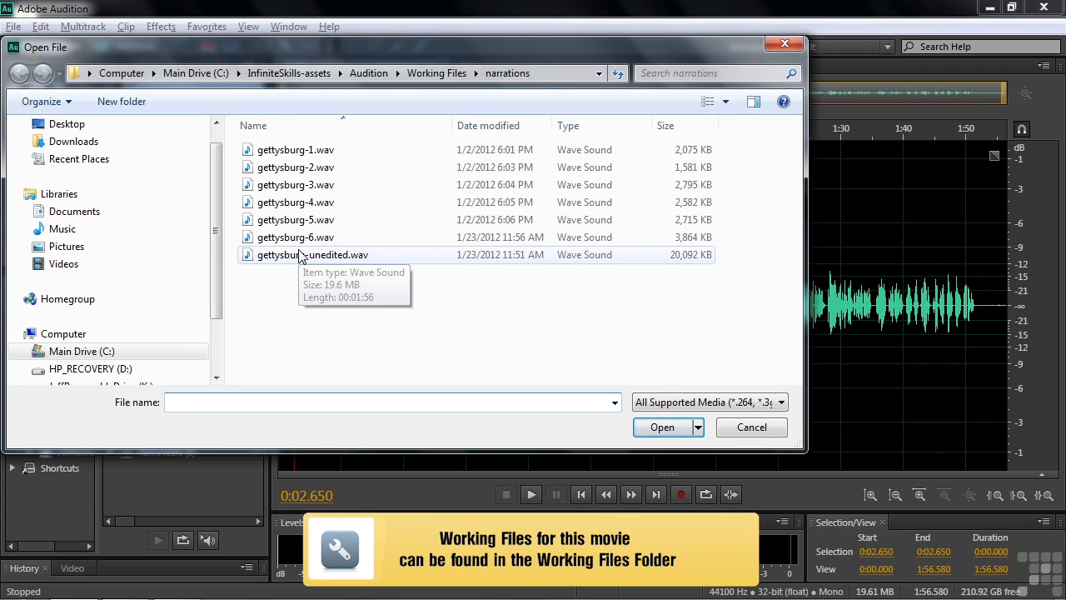
Close the Open File dialog without opening anything and delete the narration's opening silence from 0:00.000 to 0:02.531.
click(750, 428)
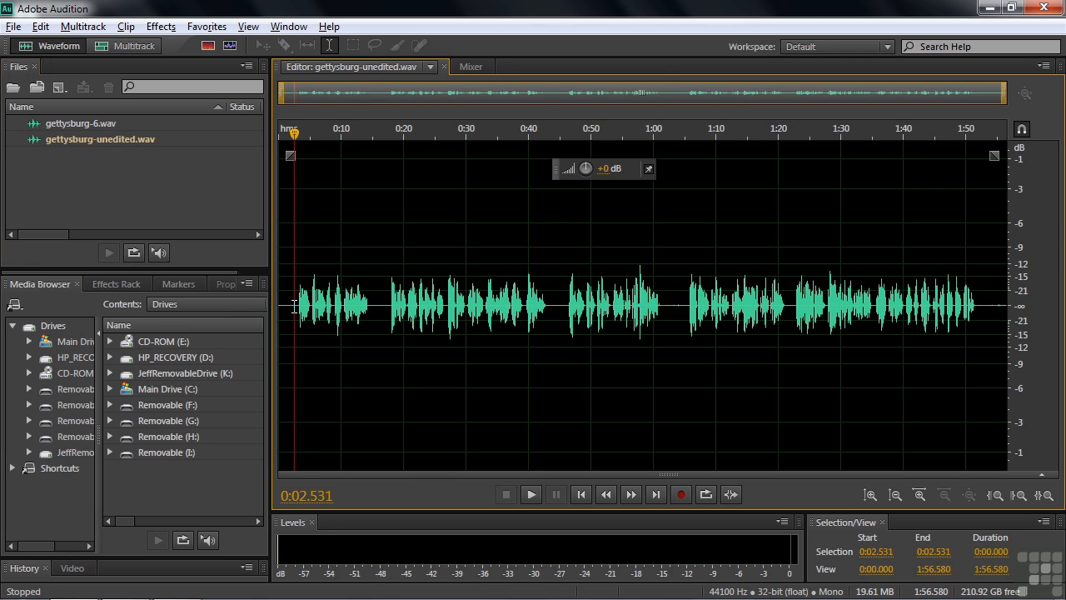
drag(295, 305, 276, 309)
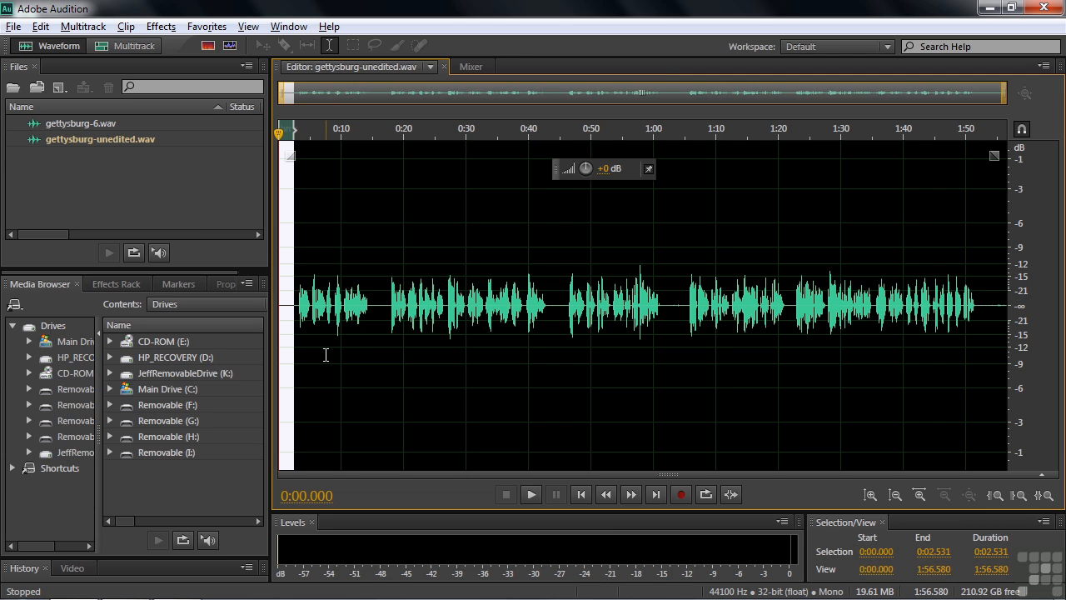
key(Delete)
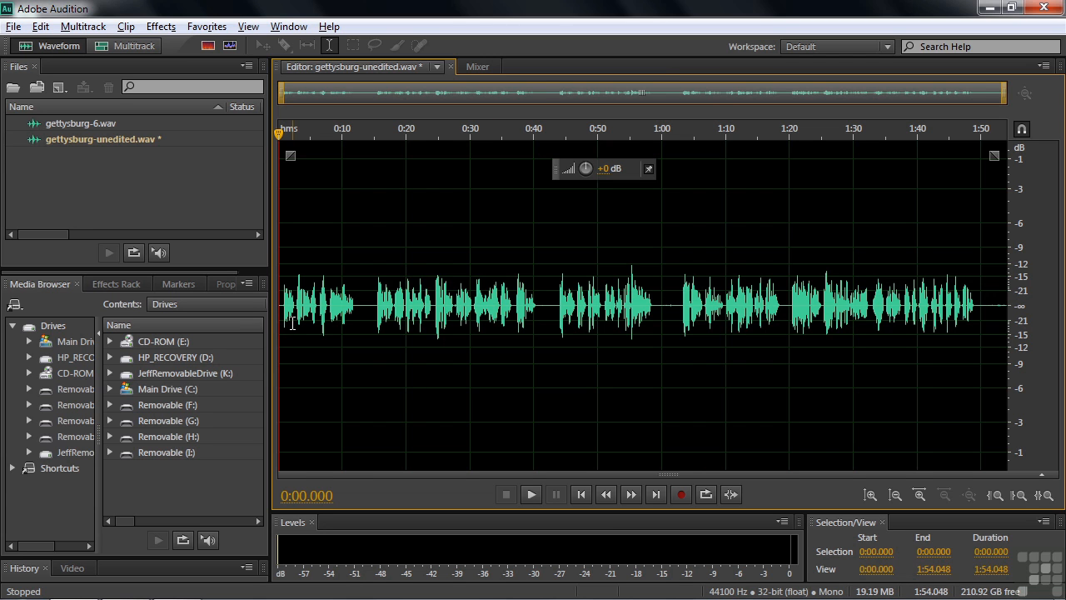
key(ctrl+z)
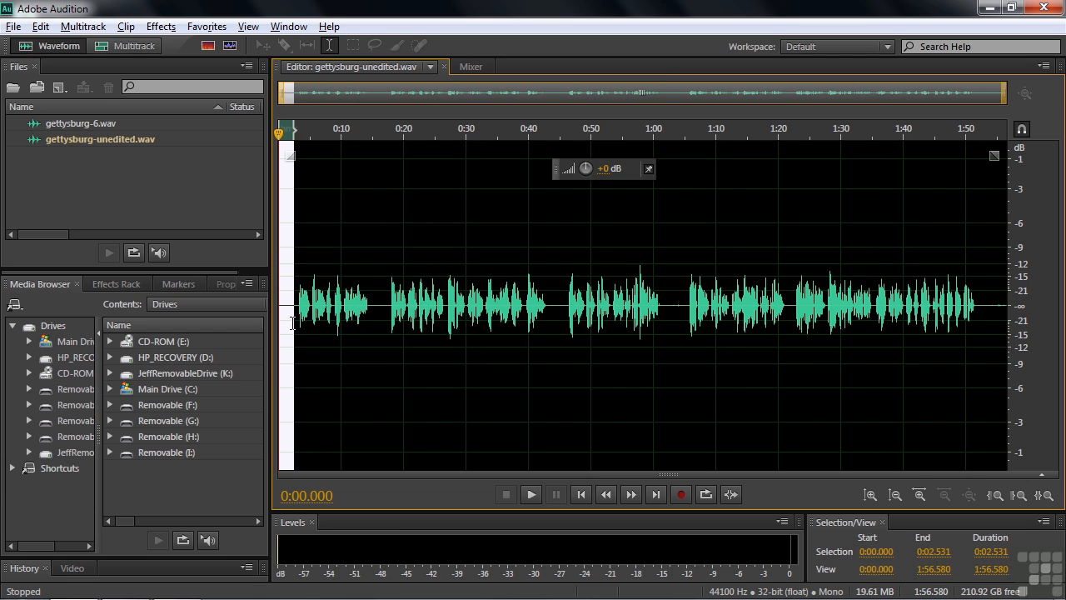
click(40, 25)
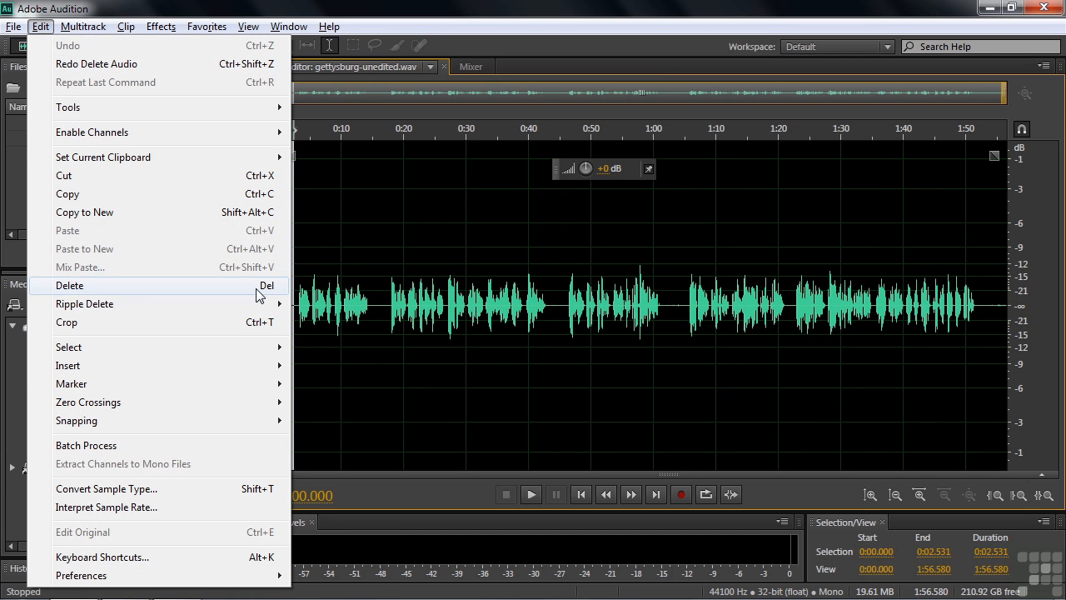
click(77, 286)
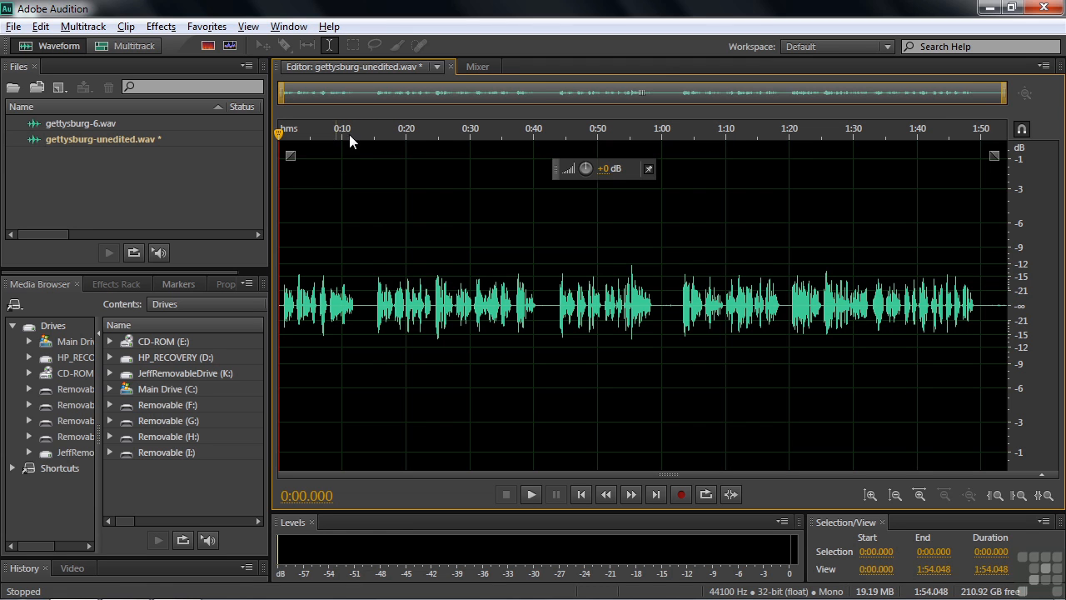
Play the narration into its first long pause and add a marker at about 0:12.9 where playback stops.
drag(330, 131, 409, 161)
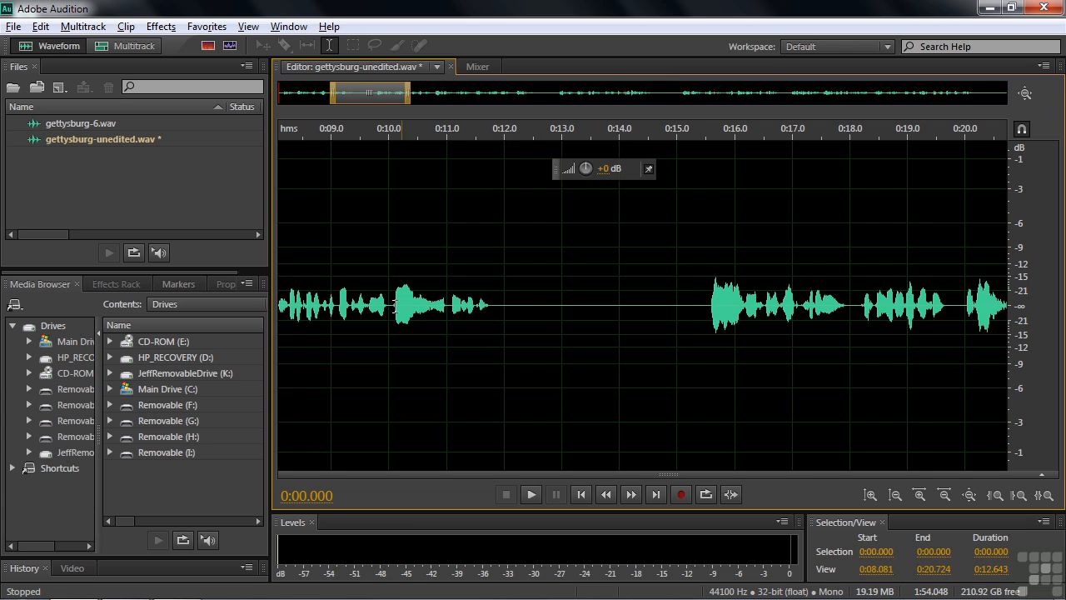
click(351, 305)
key(space)
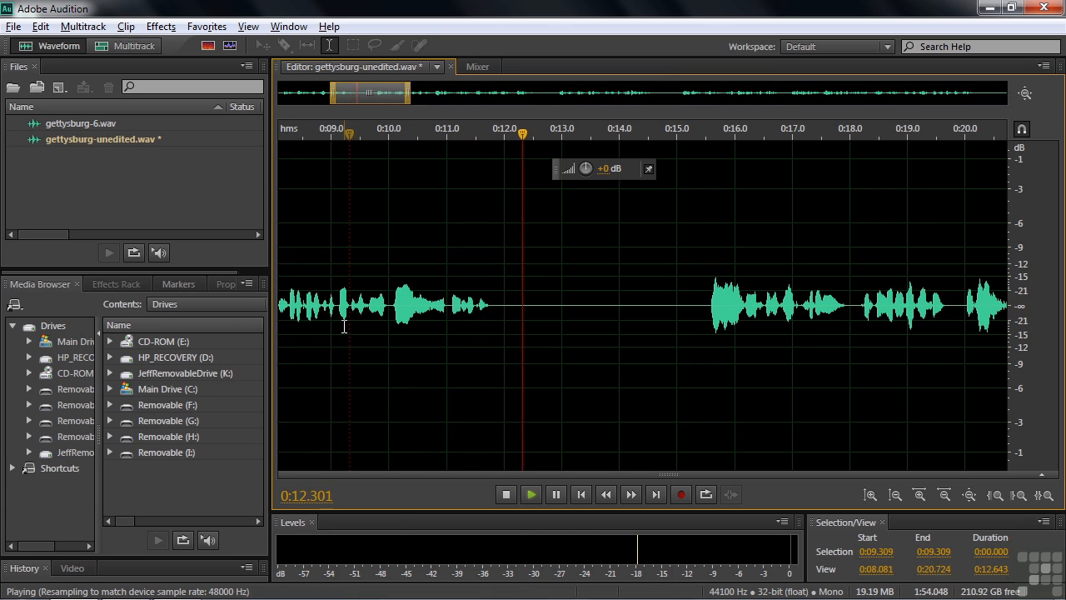
key(space)
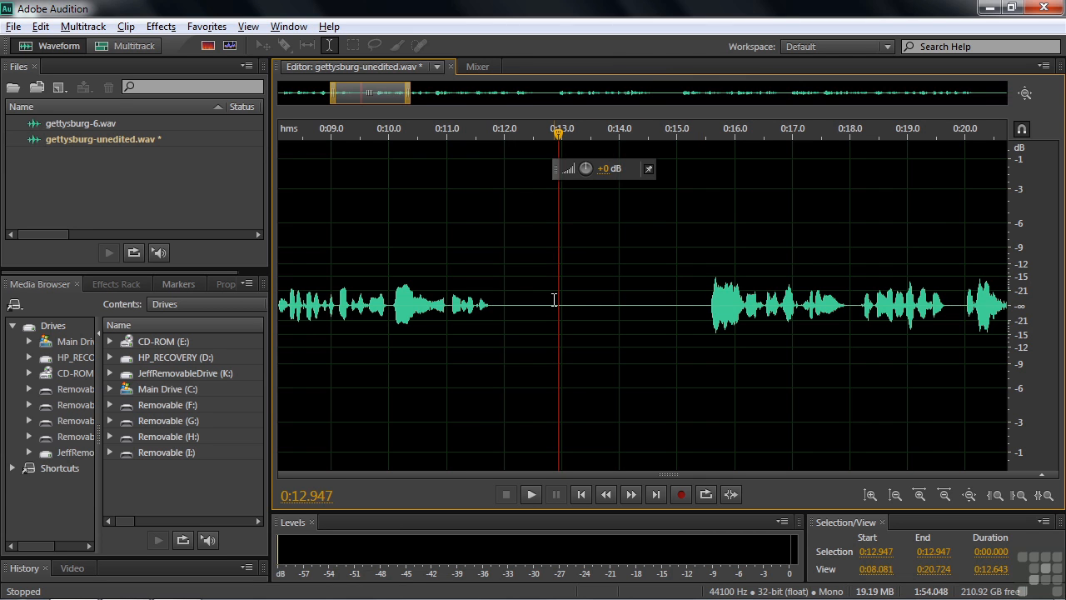
key(m)
Add a second marker at 0:15.551, just before the next phrase, and select the audio between the two markers.
drag(559, 132, 706, 151)
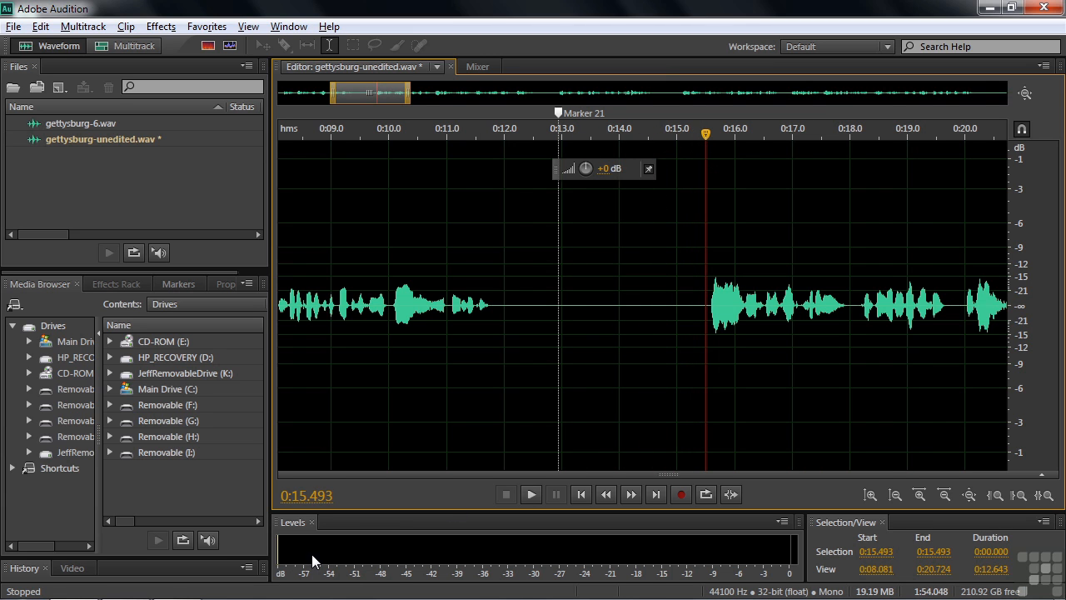
drag(706, 138, 708, 144)
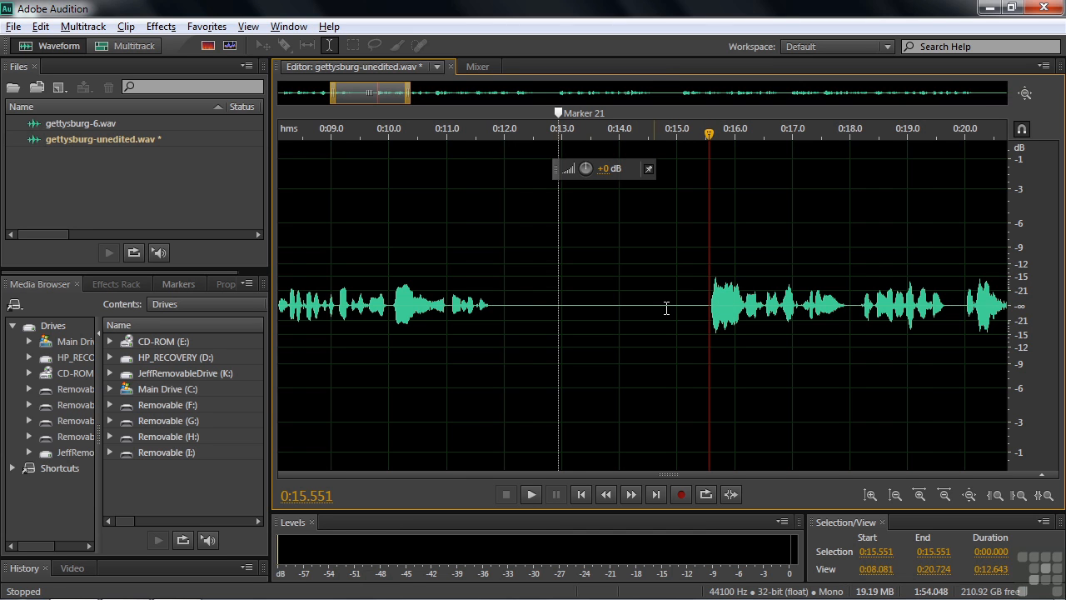
key(m)
click(560, 260)
drag(560, 260, 706, 263)
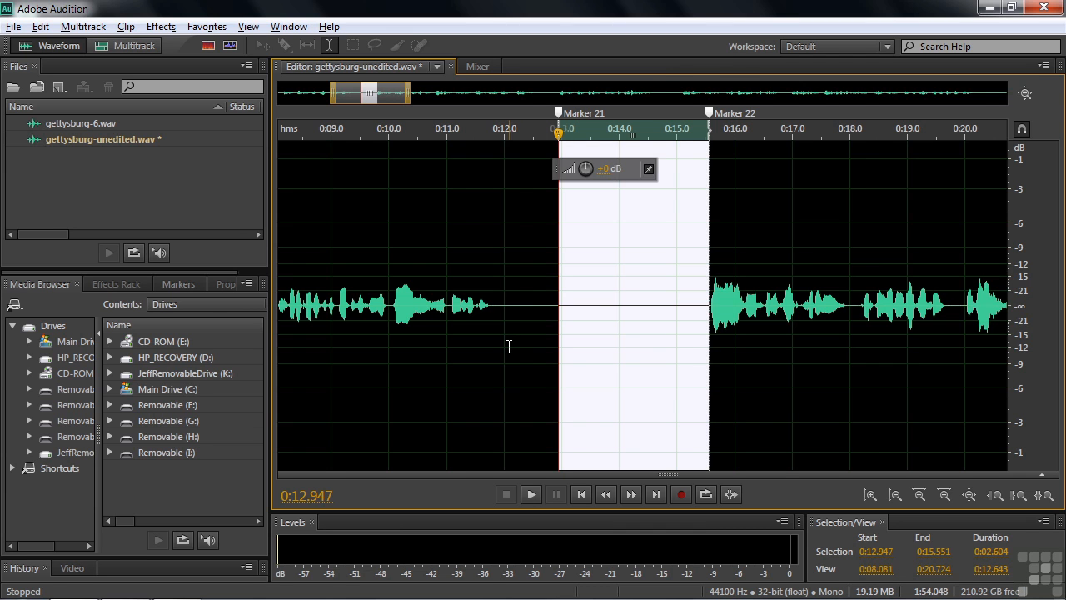
Try deleting the selected audio between the two markers and play across the cut from 0:10.000.
key(Delete)
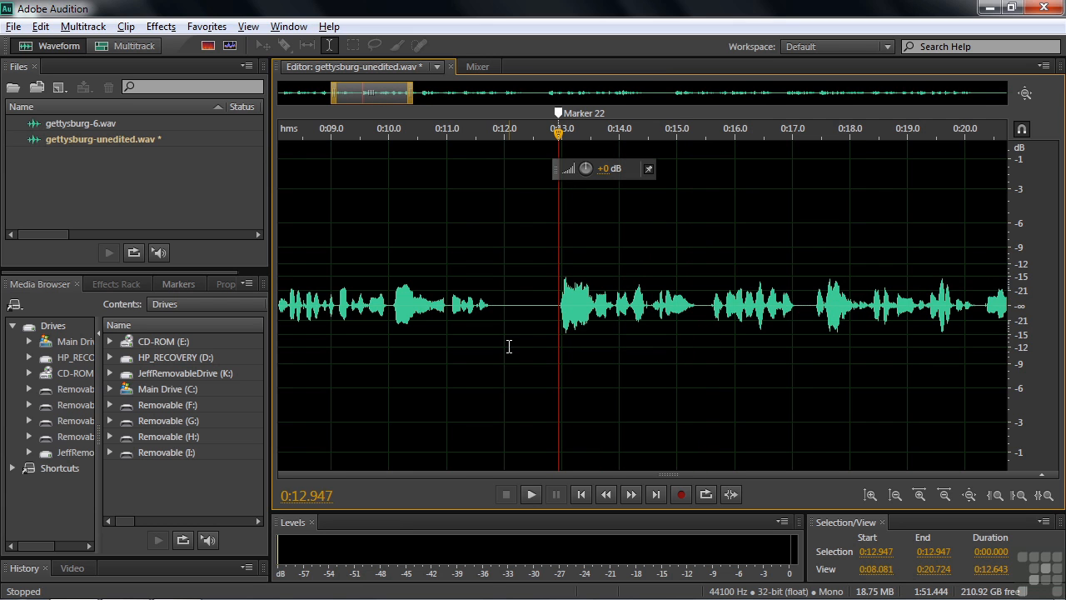
click(388, 305)
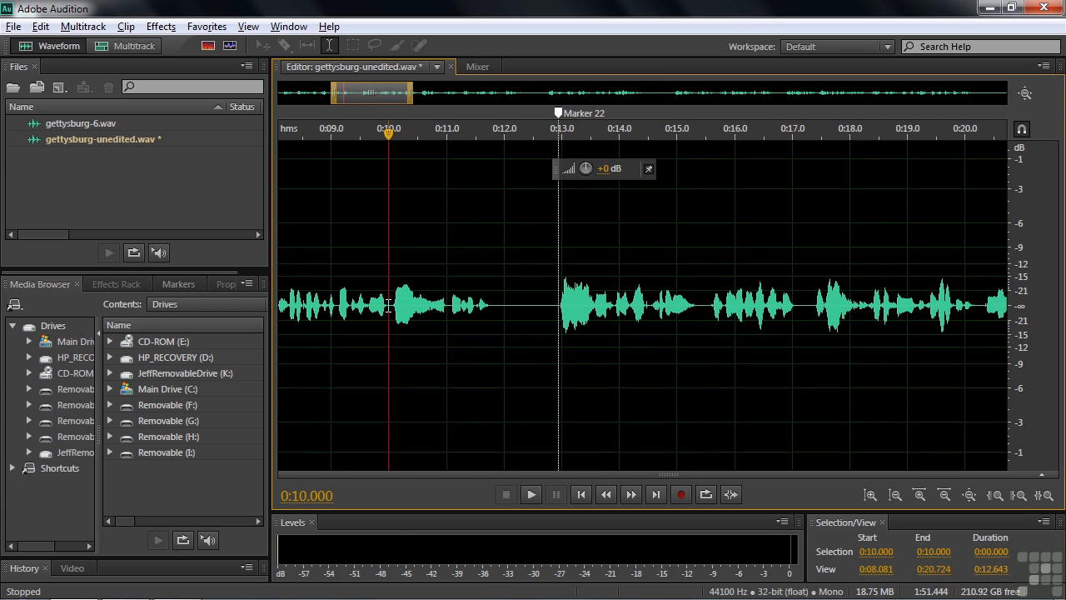
key(space)
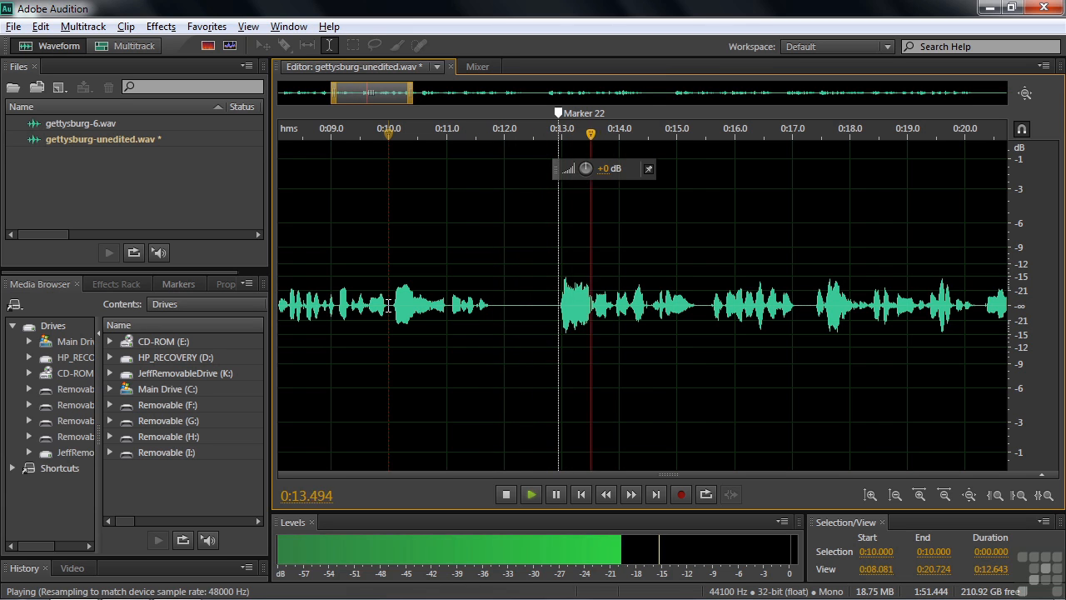
key(space)
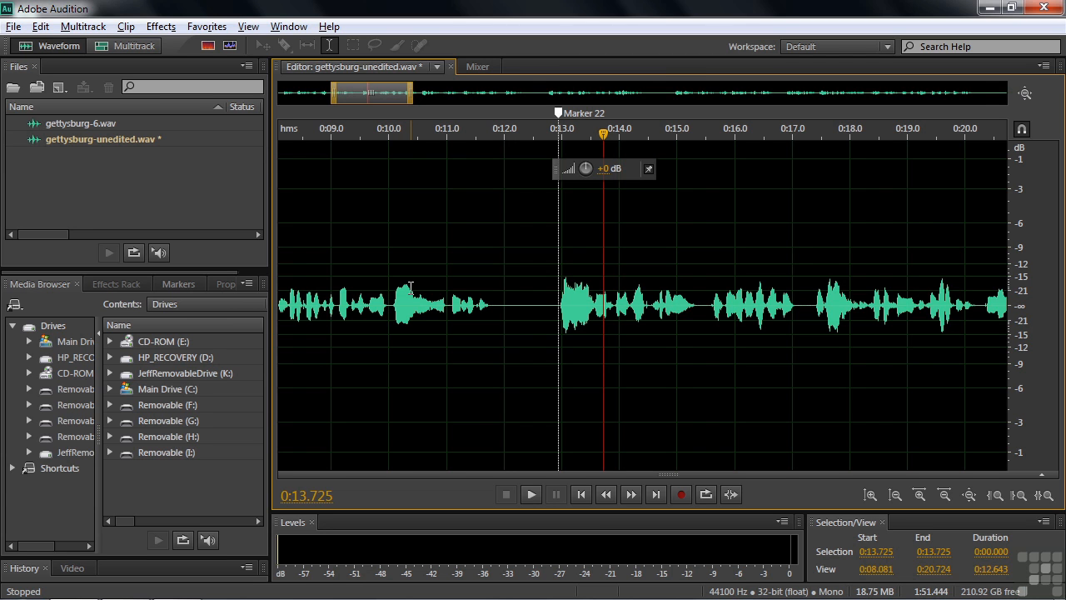
key(ctrl+z)
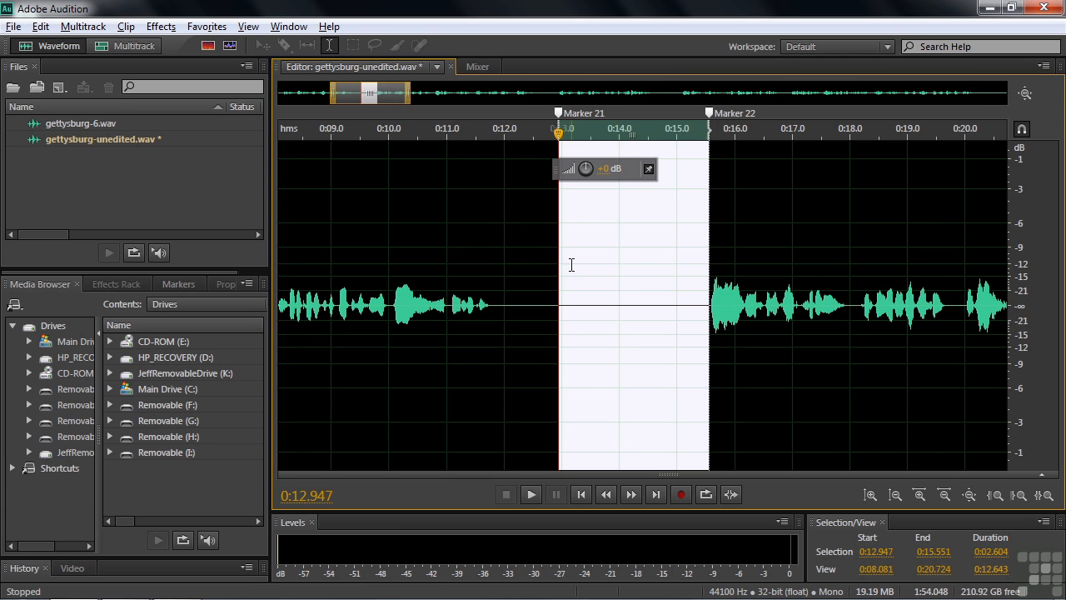
Delete the part of the pause from 0:13.181 to 0:15.551 and play across the cut from 0:10.000.
drag(559, 270, 573, 270)
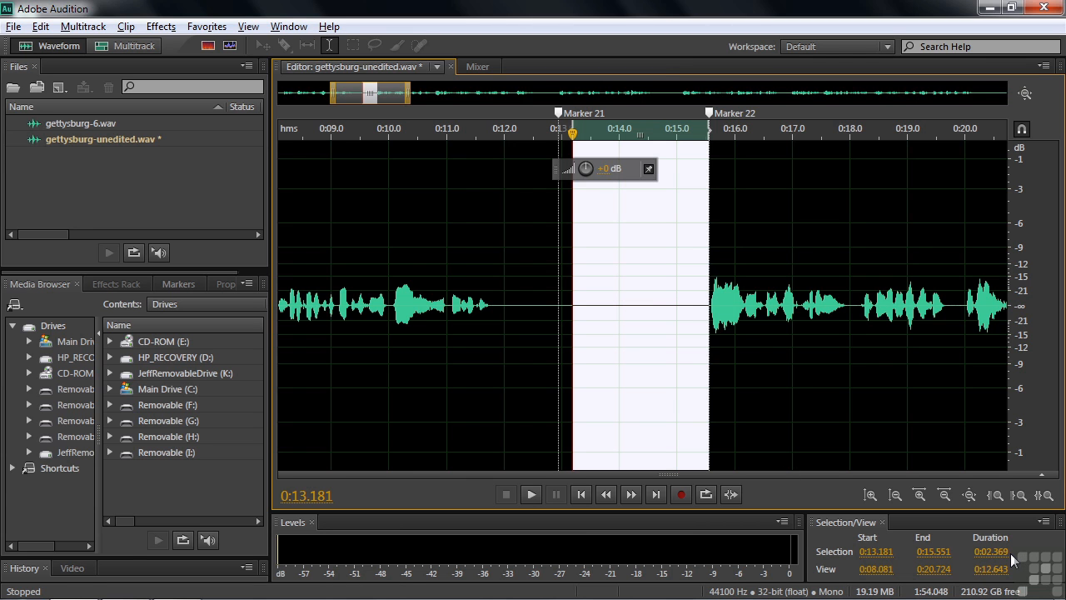
key(Delete)
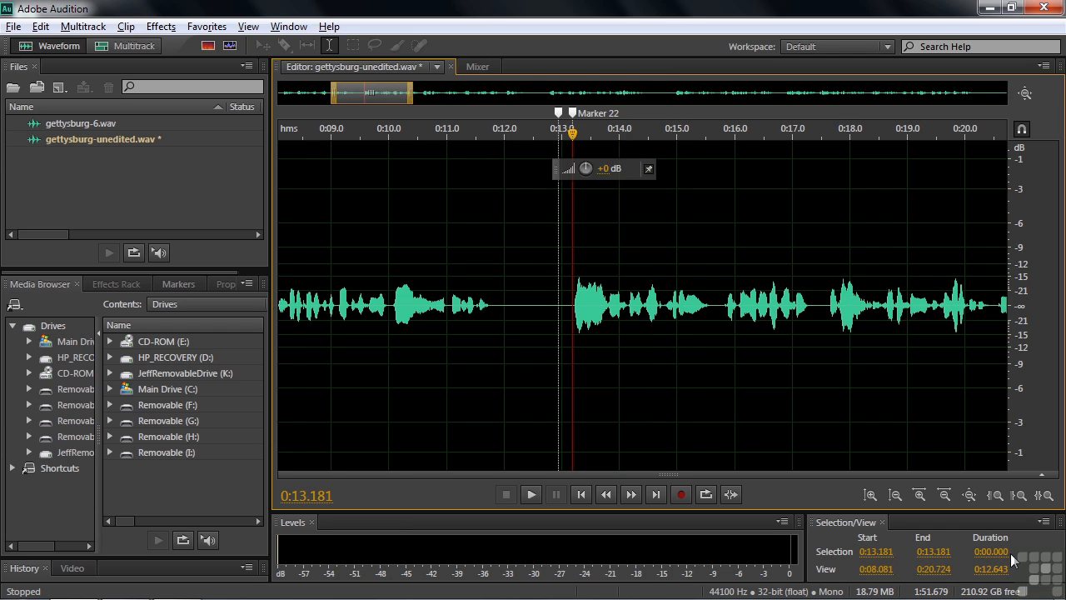
click(393, 302)
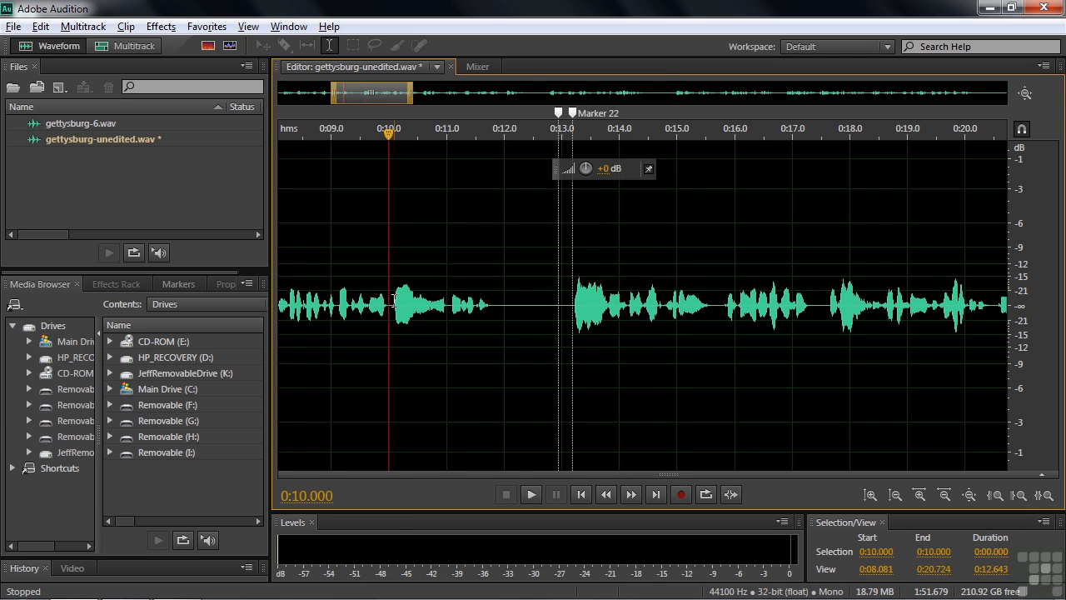
key(space)
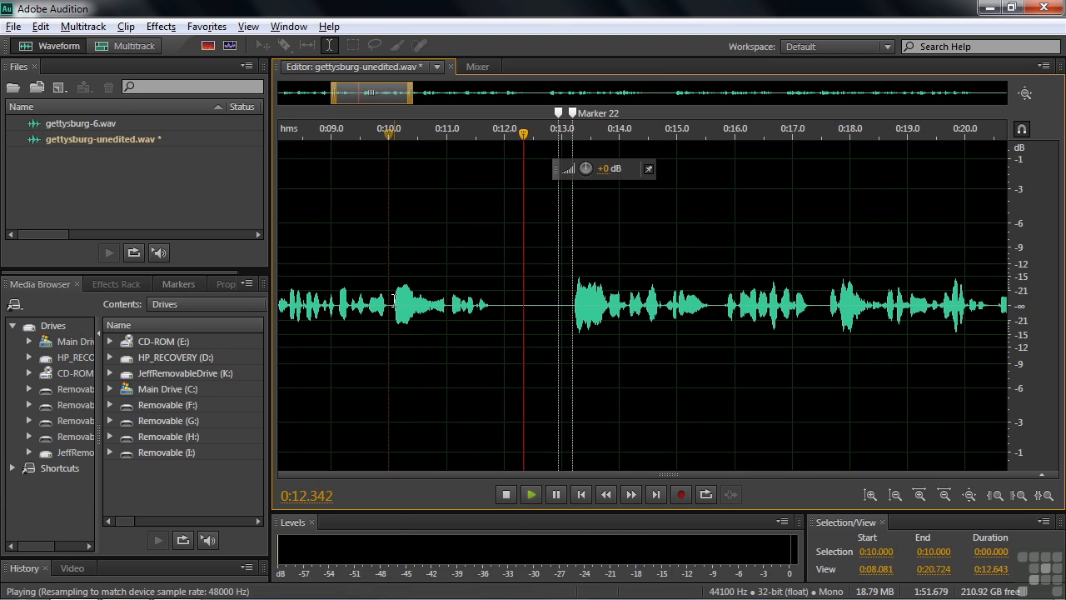
key(space)
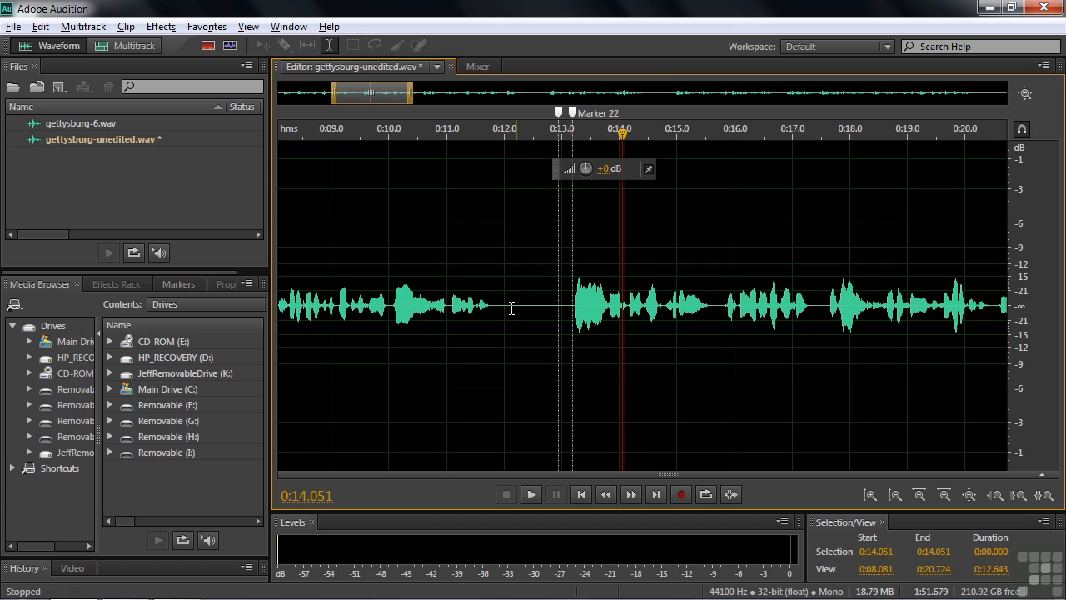
Select the shortened pause from 0:11.736 to 0:13.181 and move that selection range to the next long pause at 0:38.012.
drag(489, 306, 573, 313)
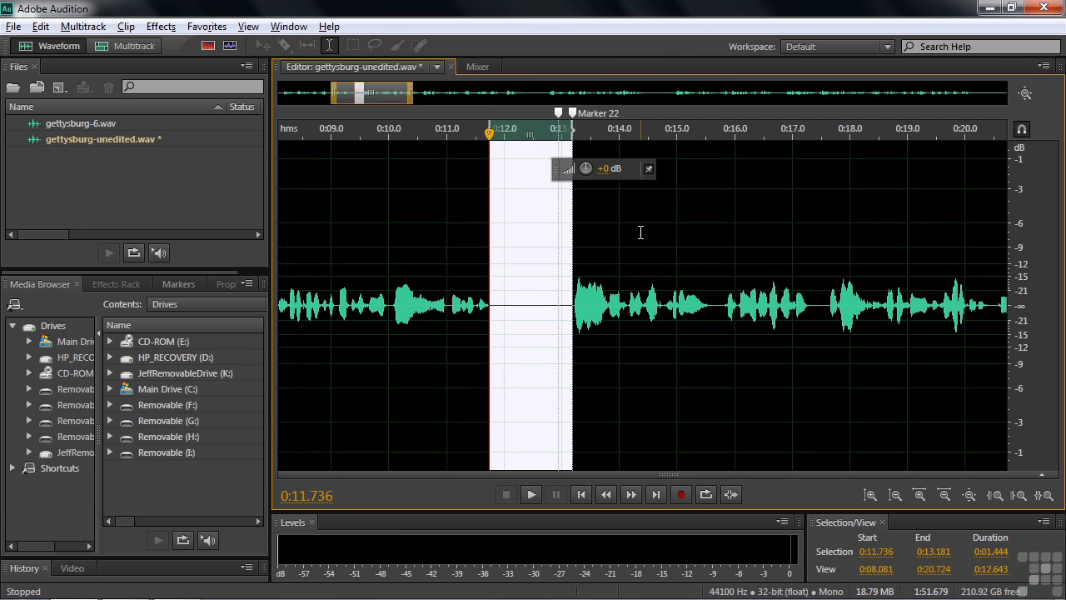
key(backslash)
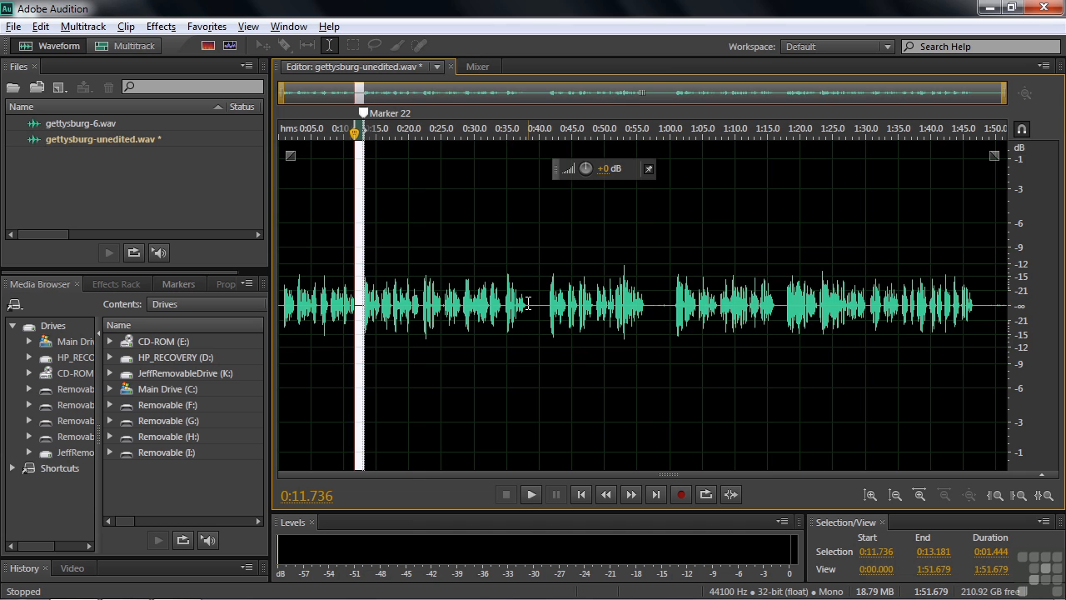
key(equal)
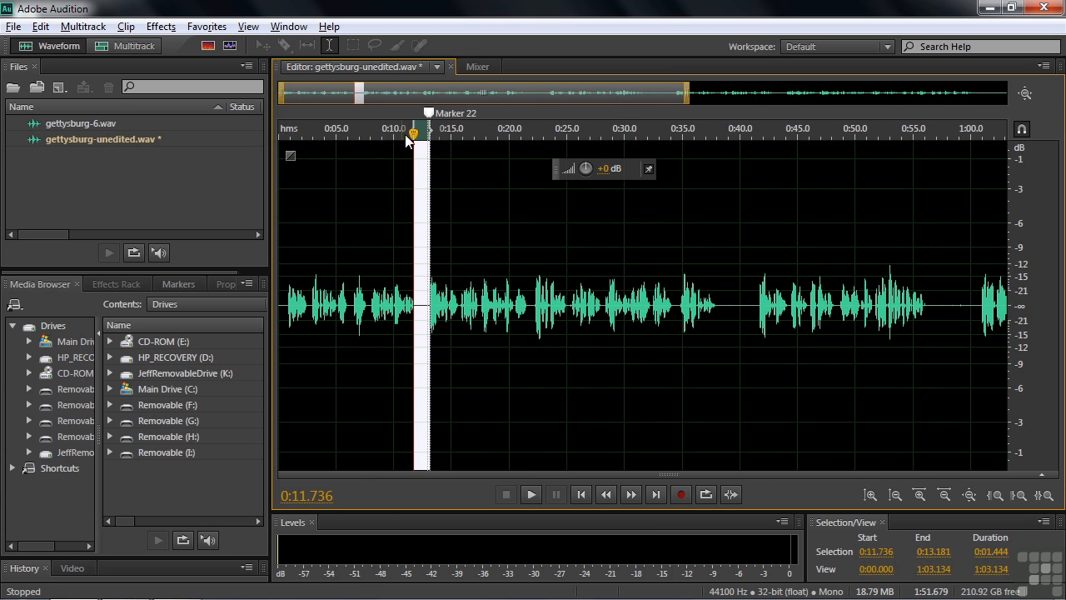
key(equal)
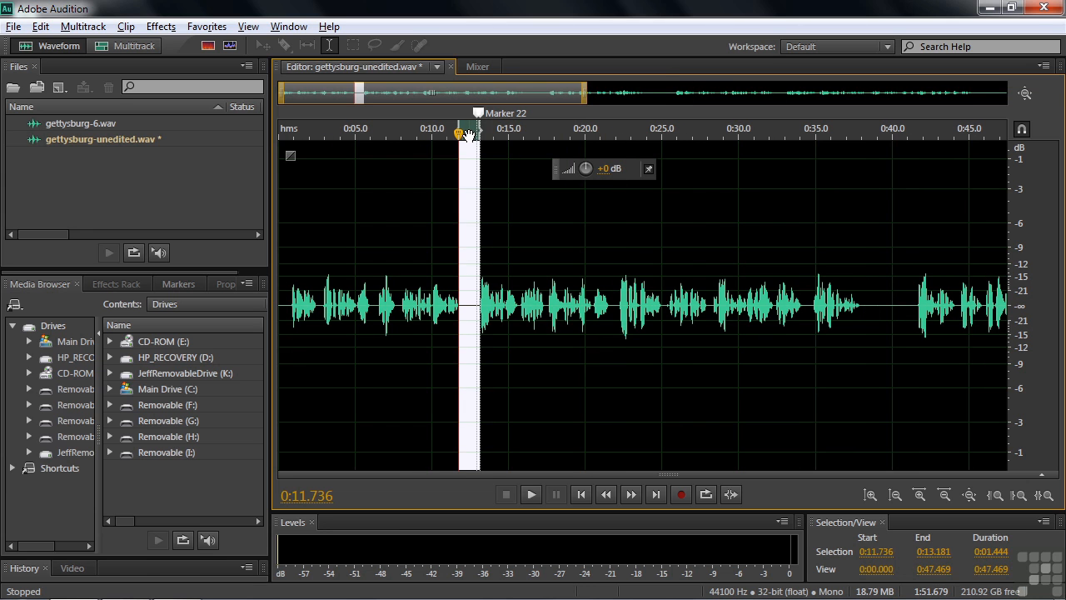
drag(465, 136, 872, 135)
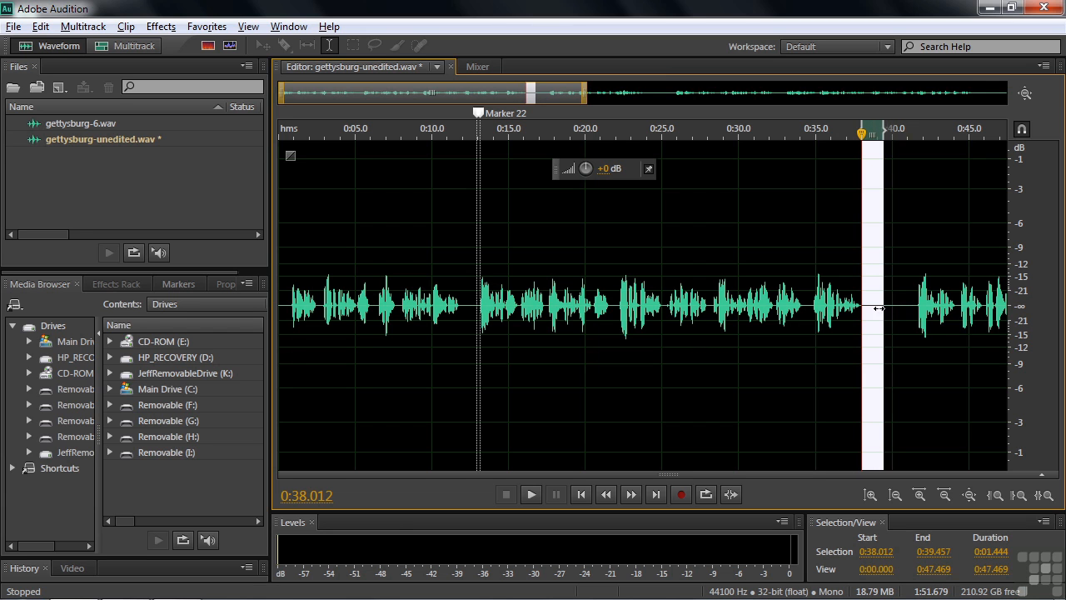
Mark the selected range from 0:38.012 to 0:39.457 and play the narration leading into it.
drag(830, 127, 936, 156)
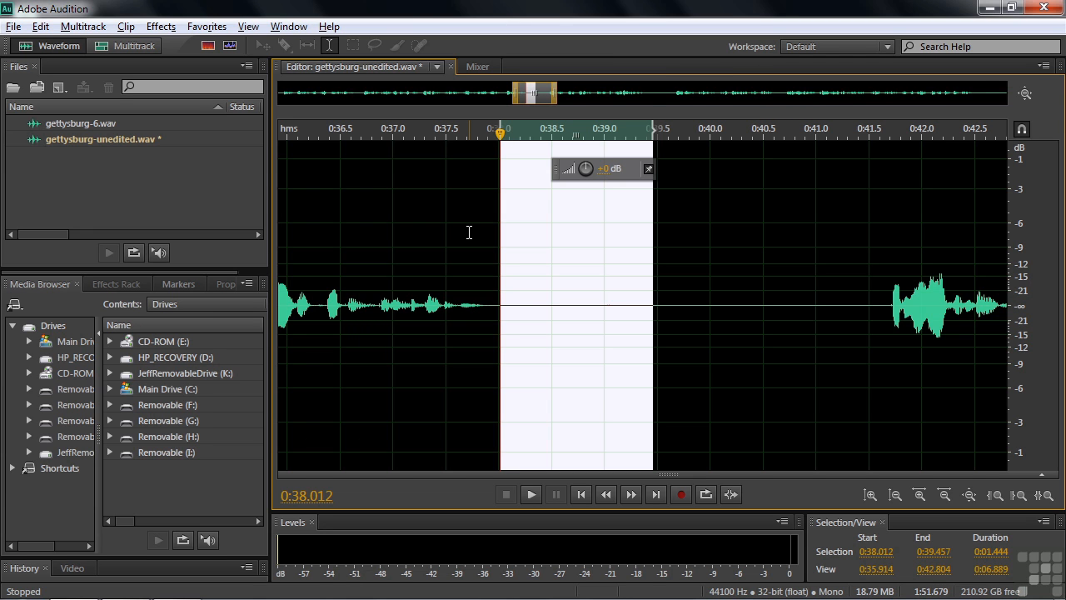
key(m)
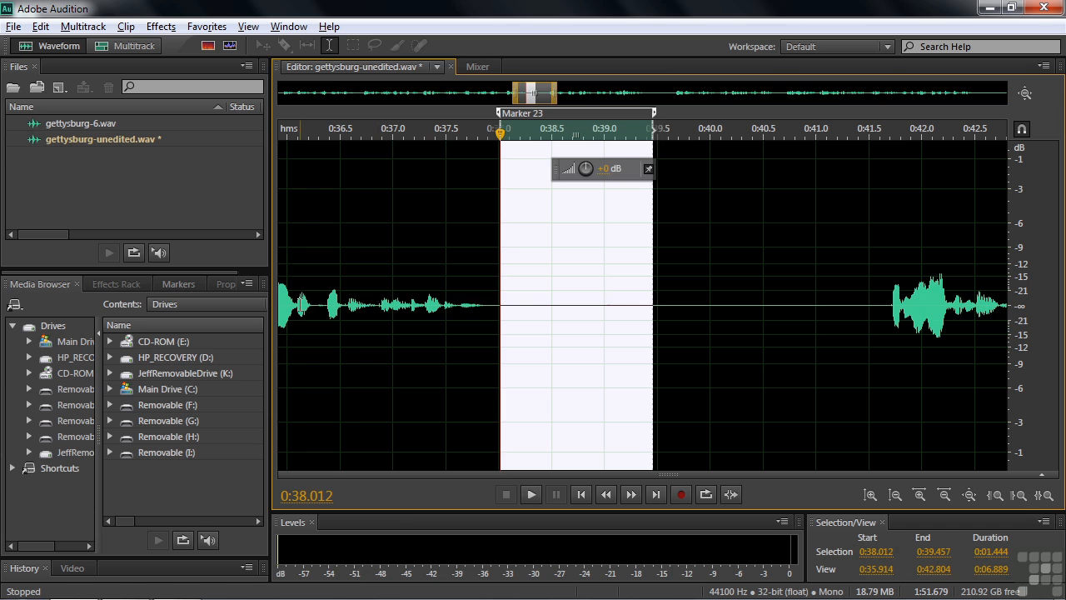
click(294, 304)
key(space)
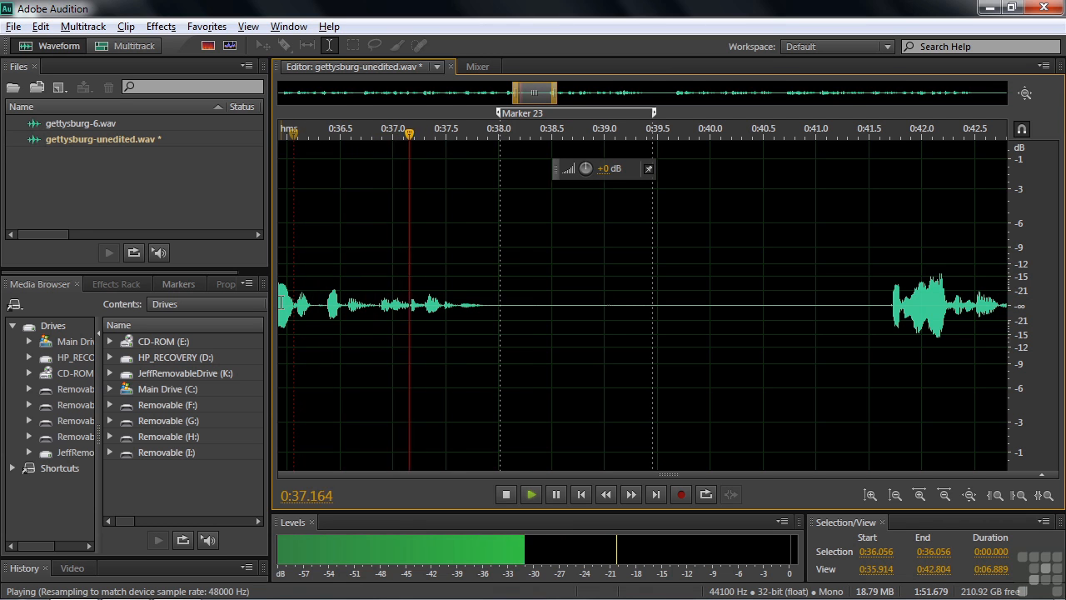
key(space)
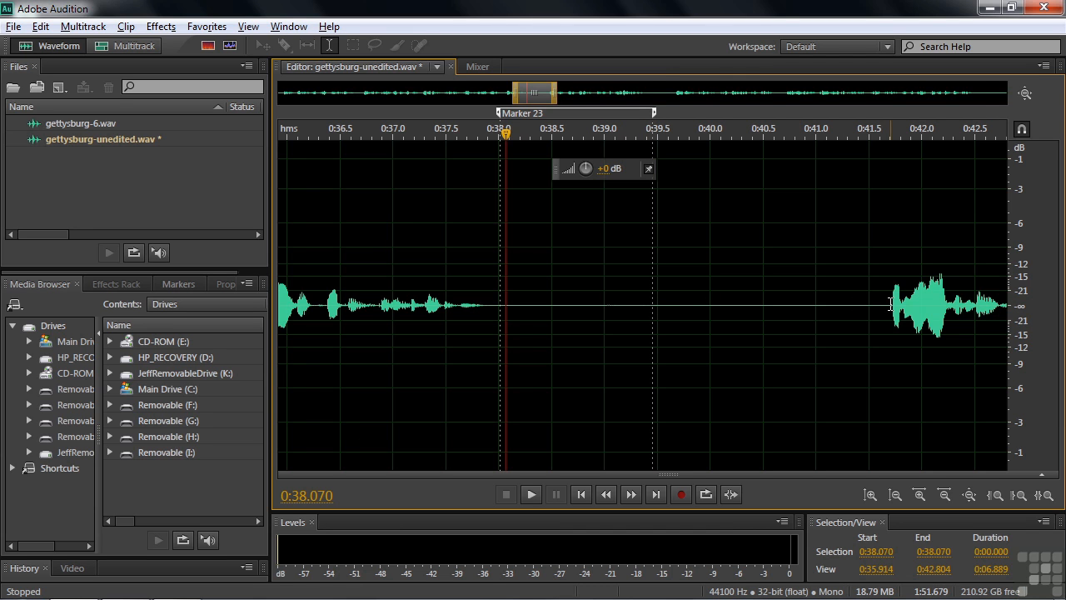
Add a marker at 0:41.654, just before the next phrase, and delete the audio between the marked range's end and that marker.
drag(870, 135, 885, 136)
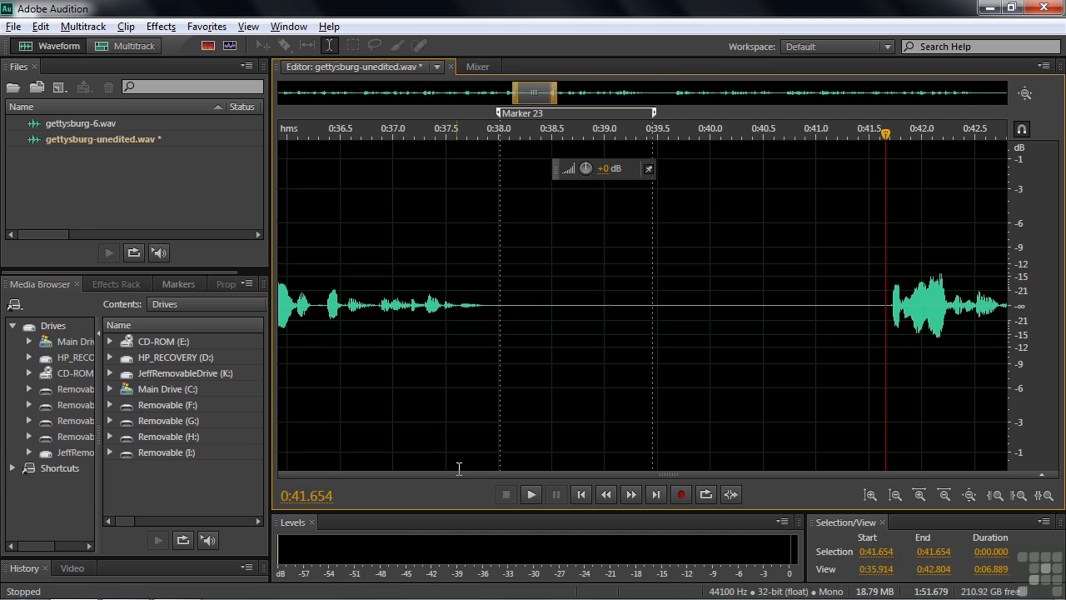
key(m)
drag(653, 305, 886, 312)
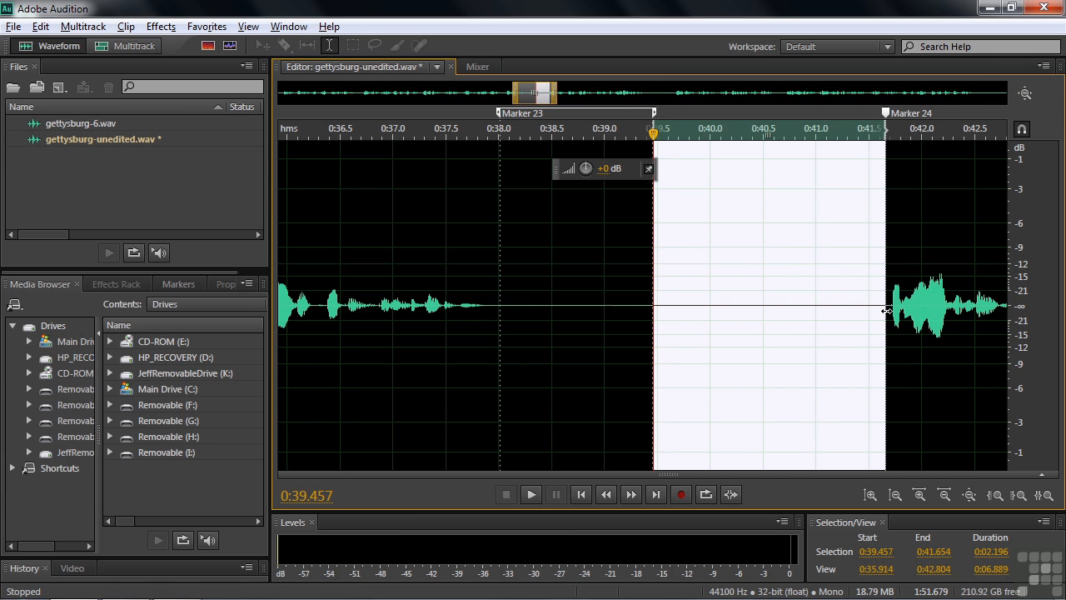
key(Delete)
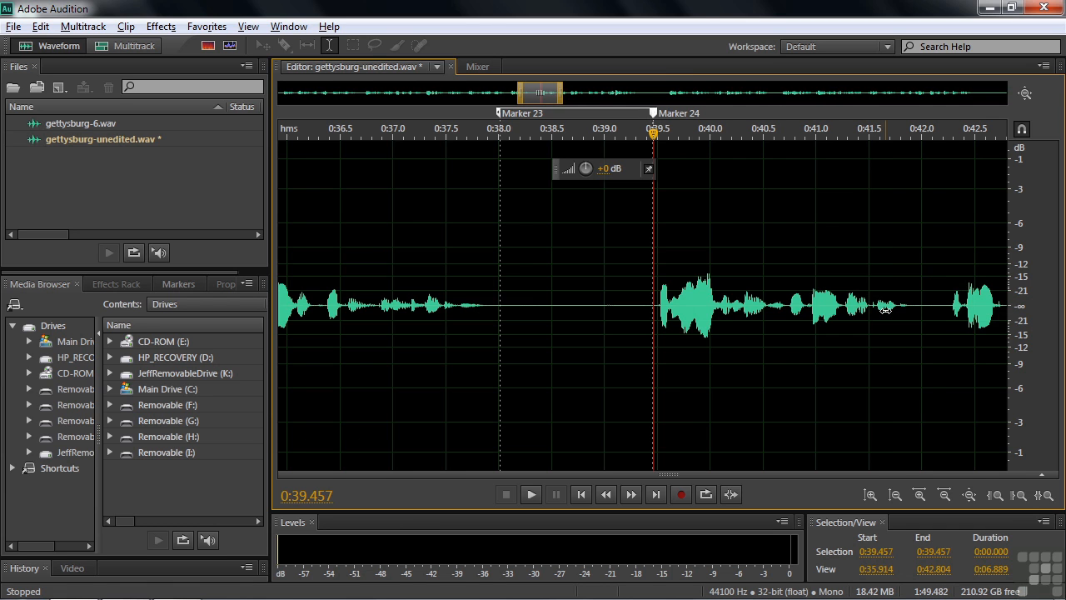
Check the shortened pause's duration and play the narration into the next long pause, stopping at 0:54.125.
mouse_move(500, 297)
mouse_down()
mouse_move(662, 305)
mouse_move(652, 310)
mouse_up()
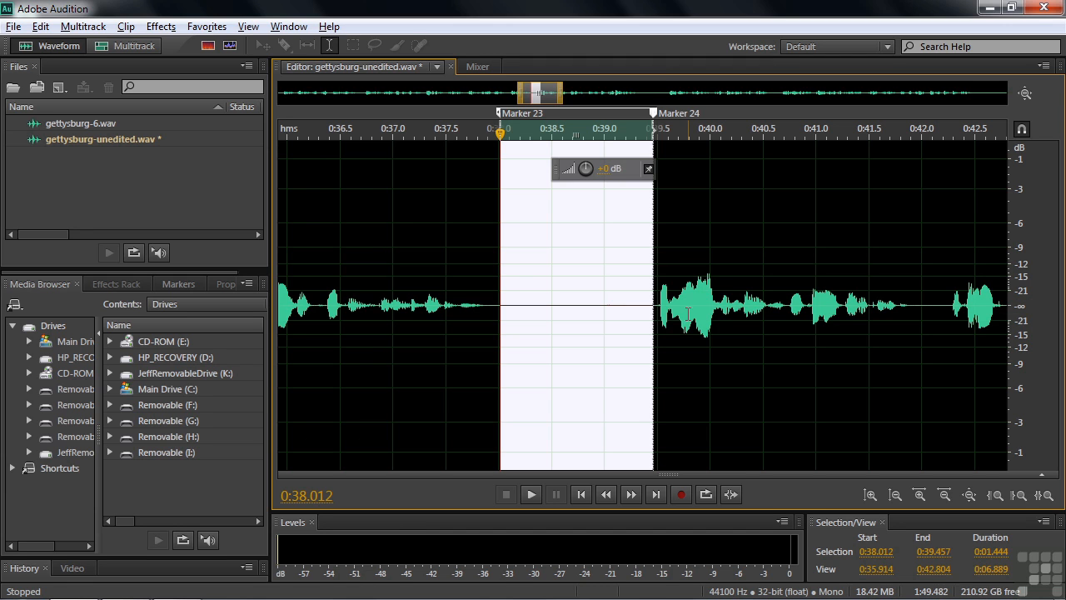
double_click(541, 93)
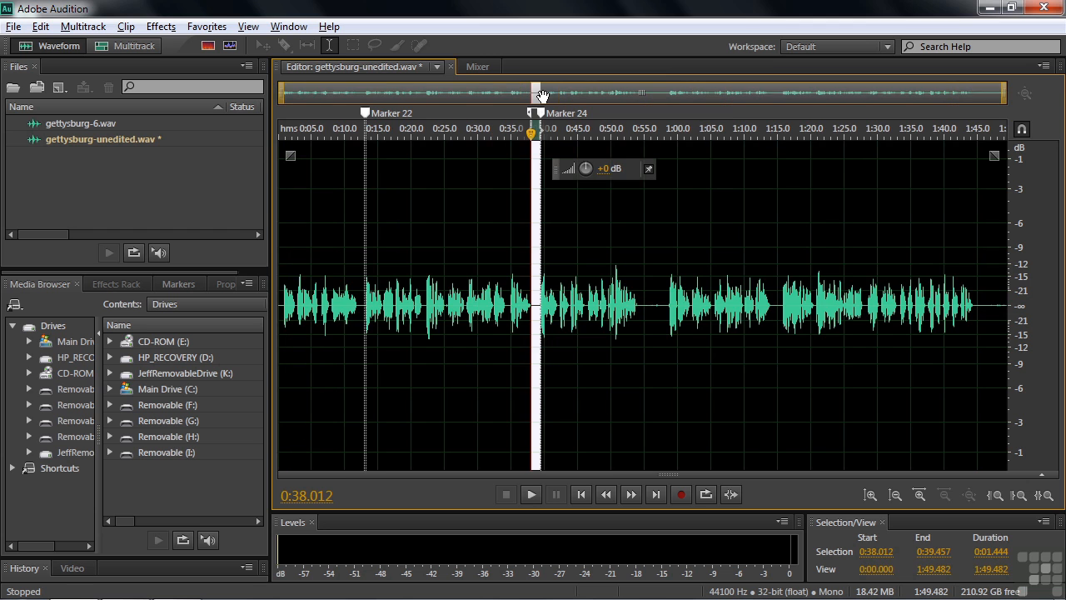
drag(626, 133, 694, 133)
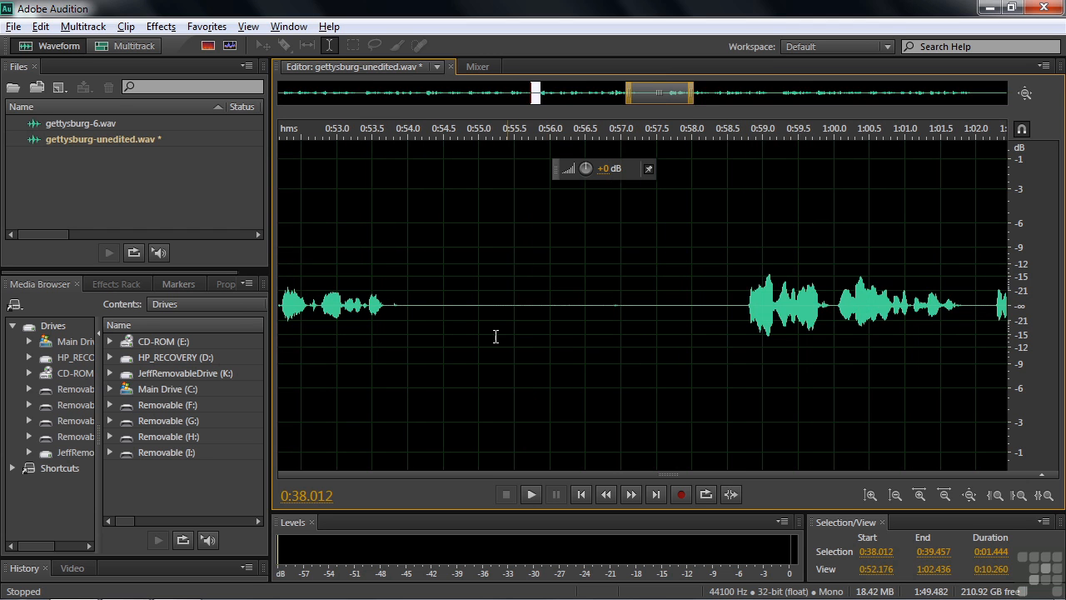
click(319, 301)
key(space)
key(space)
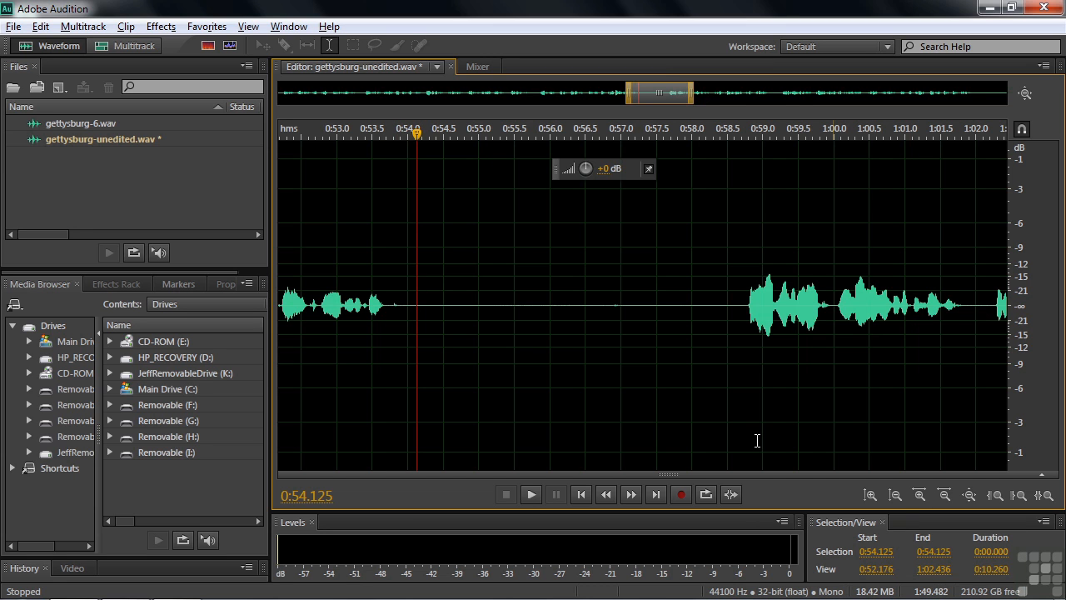
Mark the range from 0:54.122 to 0:55.500 as the part of the pause to keep, and place the playhead at its end.
drag(417, 303, 517, 264)
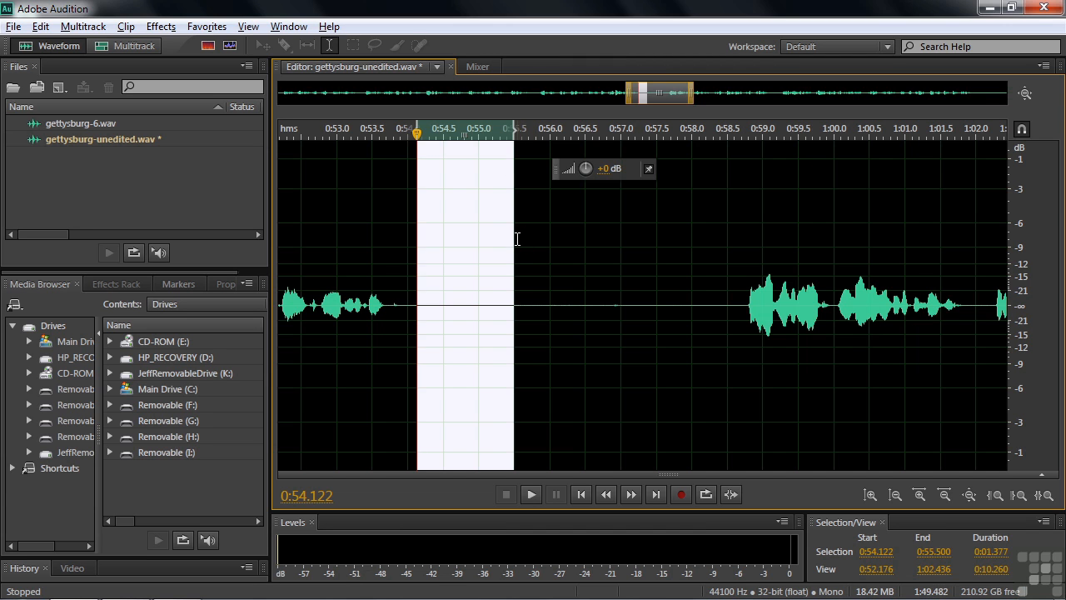
key(m)
click(518, 253)
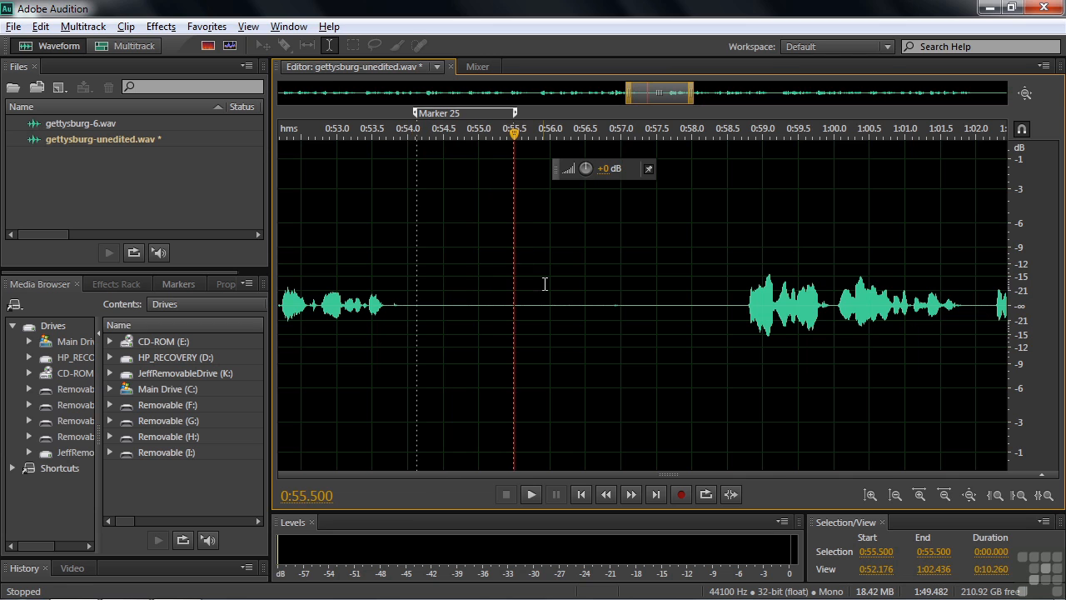
Add a marker at 0:58.742, just before the next phrase, and delete the audio from 0:55.500 to that marker.
click(747, 138)
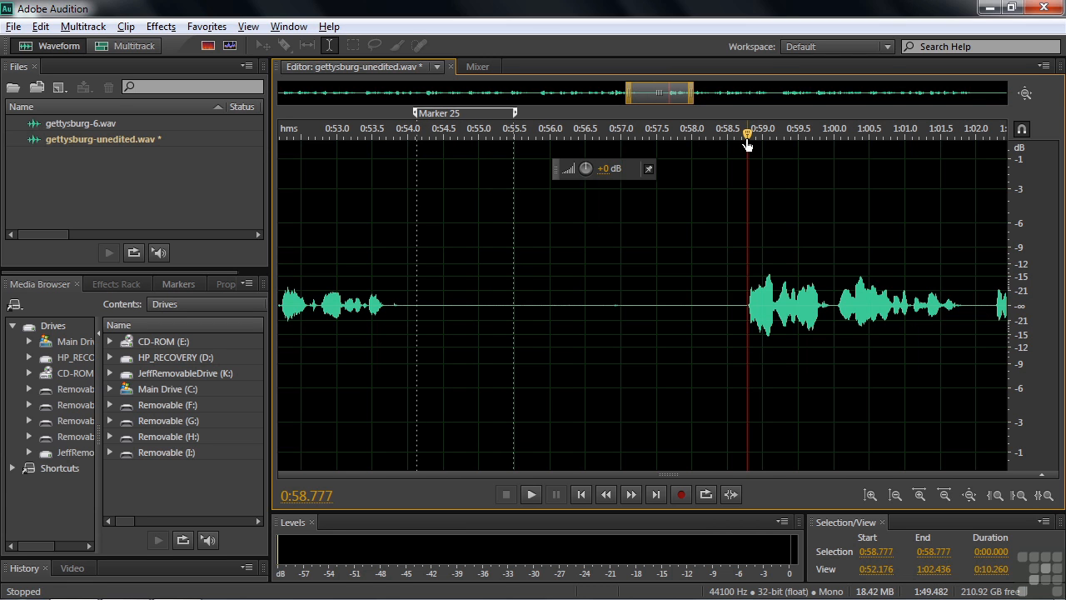
click(744, 139)
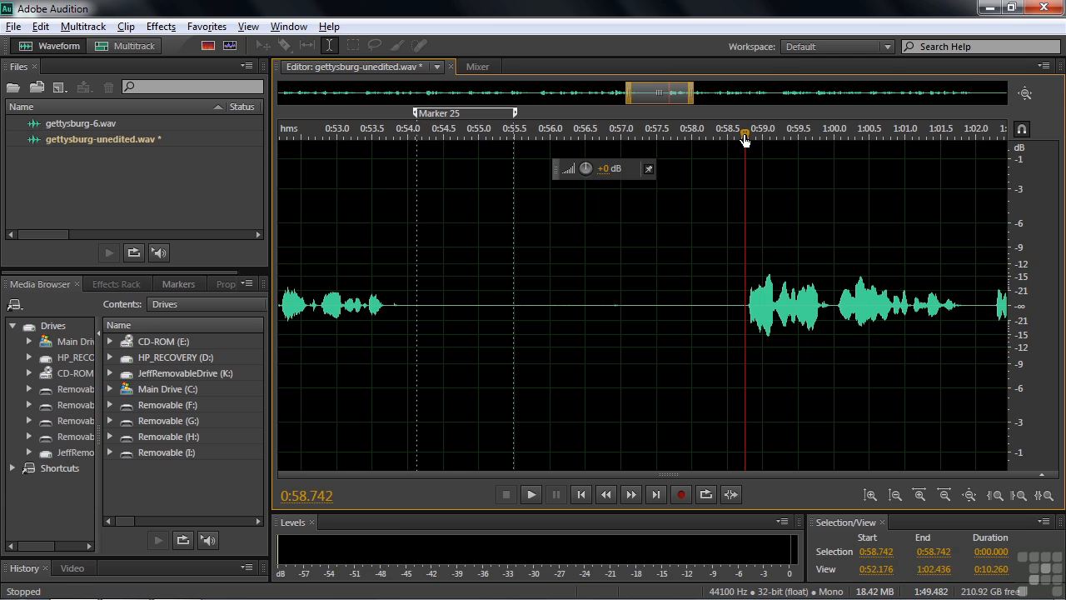
key(m)
mouse_move(514, 305)
mouse_down()
mouse_move(760, 293)
mouse_move(745, 291)
mouse_up()
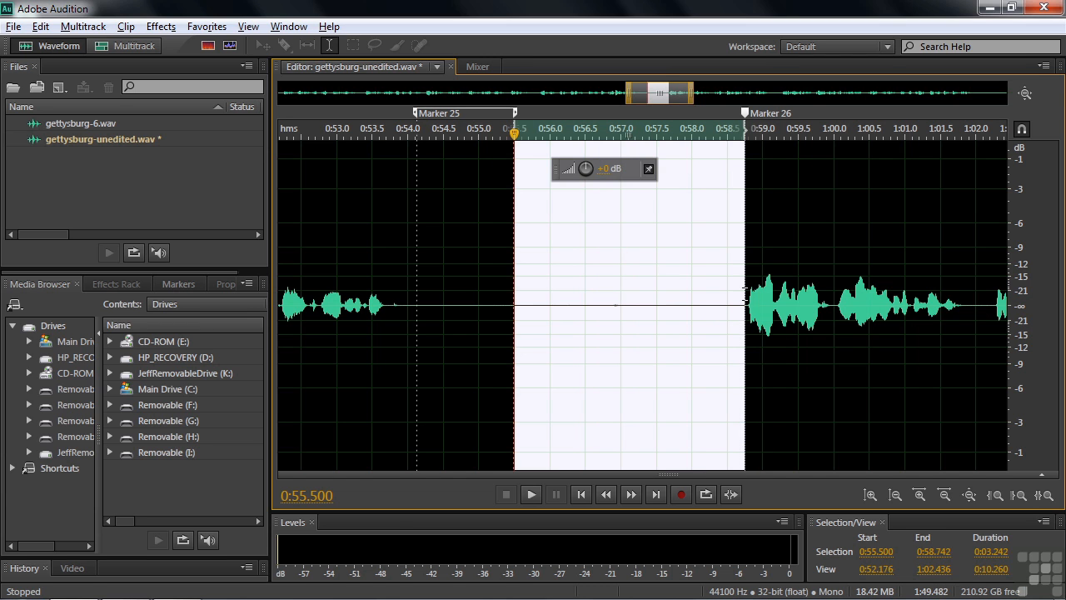
key(Delete)
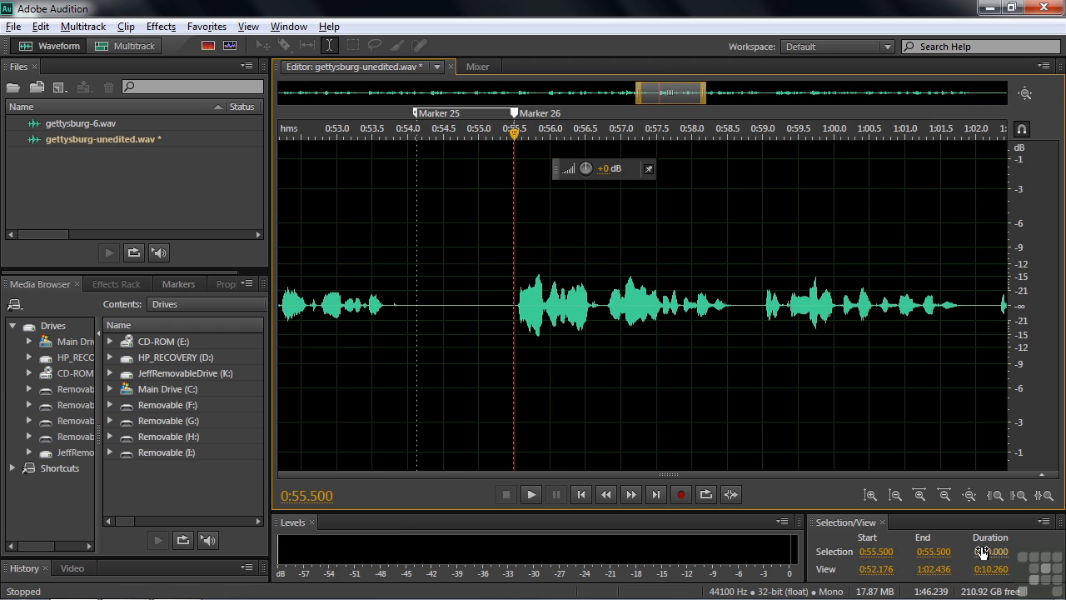
Play the end of the narration from 1:39.345 and again from 1:38.078, stopping at 1:42.290 in the closing silence.
key(End)
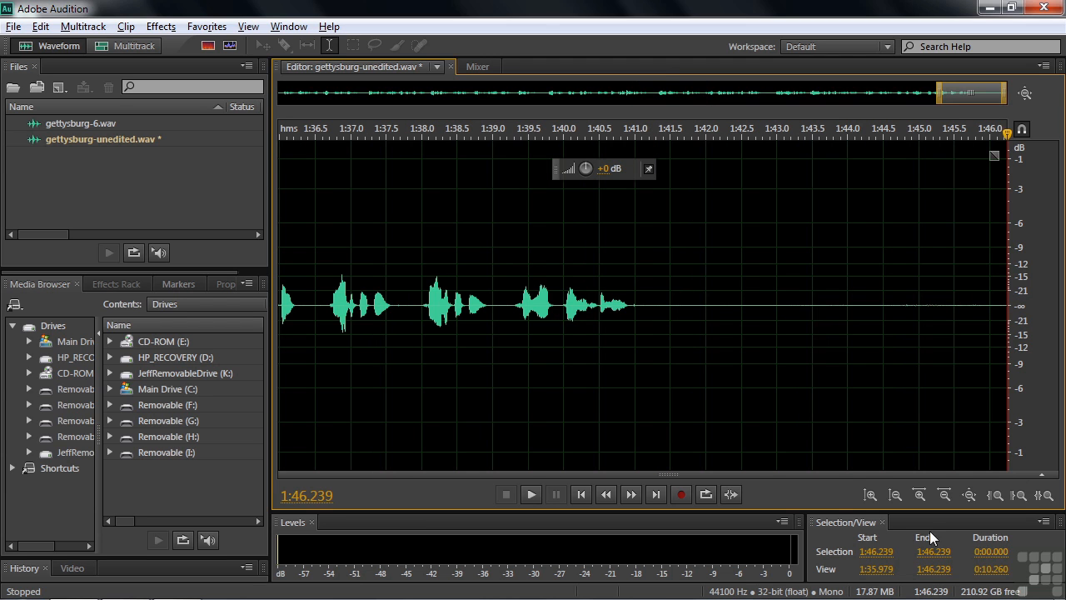
click(518, 306)
key(space)
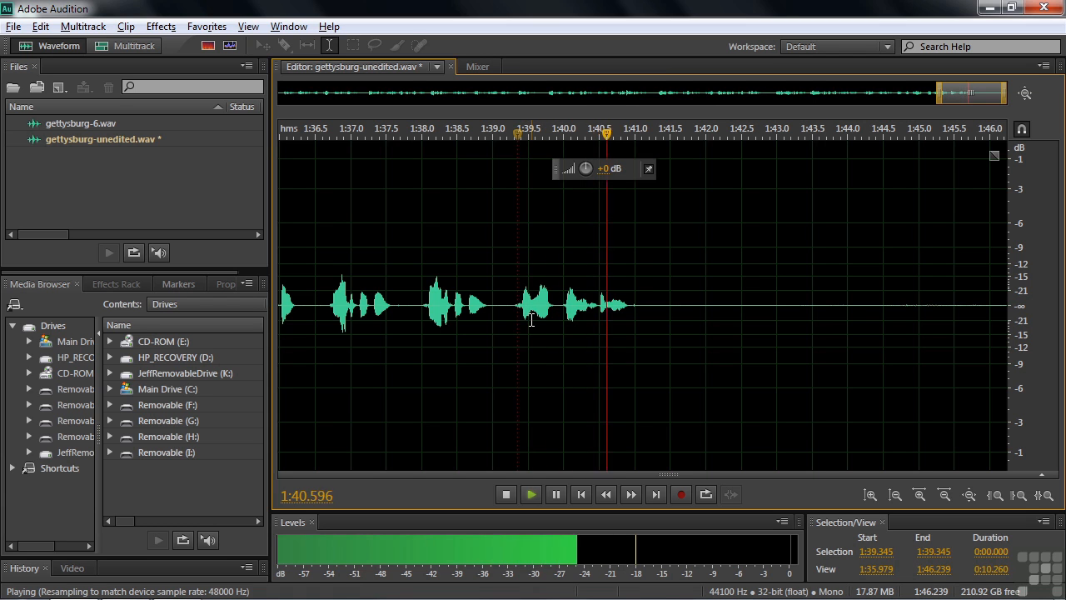
key(space)
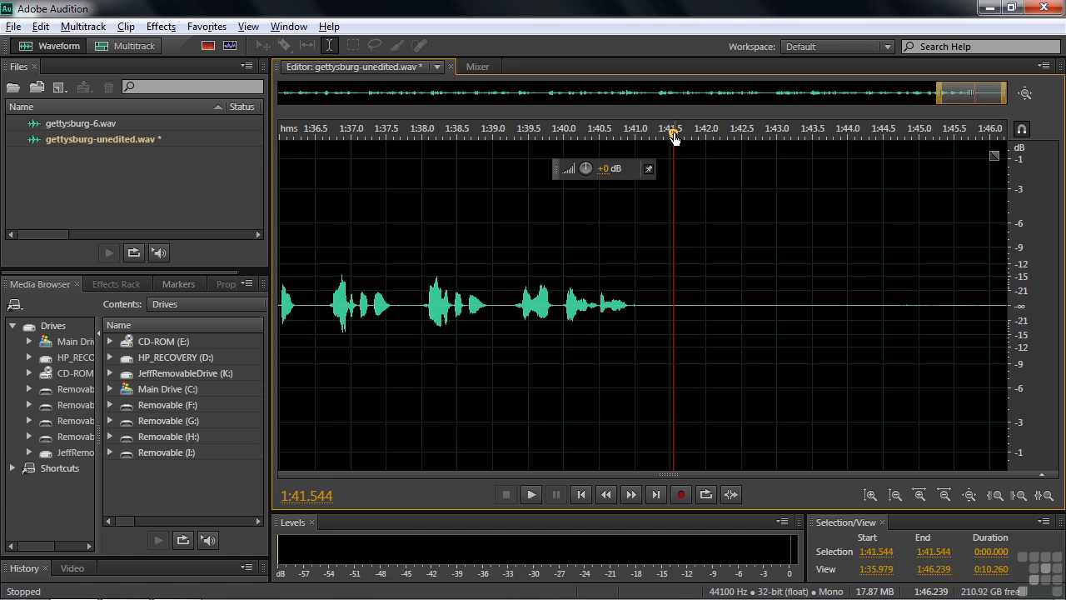
mouse_move(675, 138)
mouse_down()
mouse_move(431, 151)
mouse_move(427, 137)
mouse_up()
key(space)
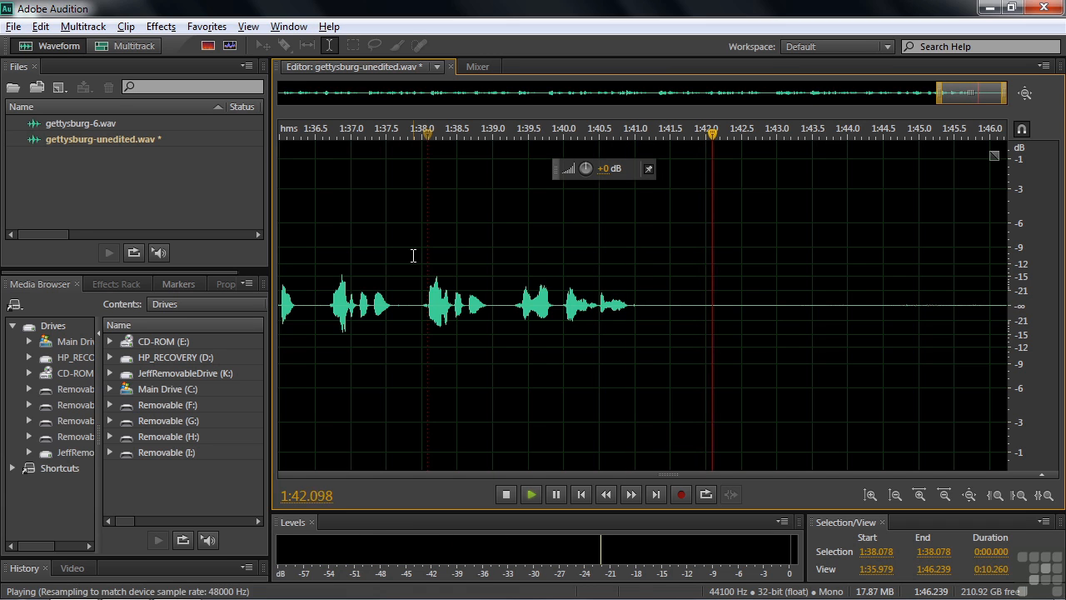
key(space)
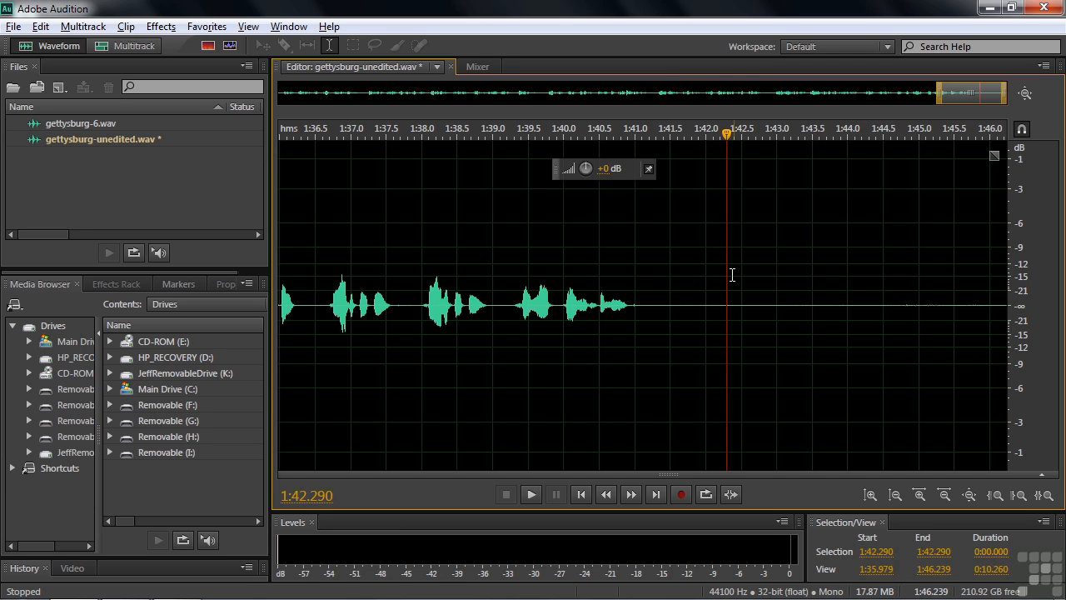
Add a marker at 1:42.290 and delete the silence from there to the end of the file.
key(m)
drag(727, 135, 784, 137)
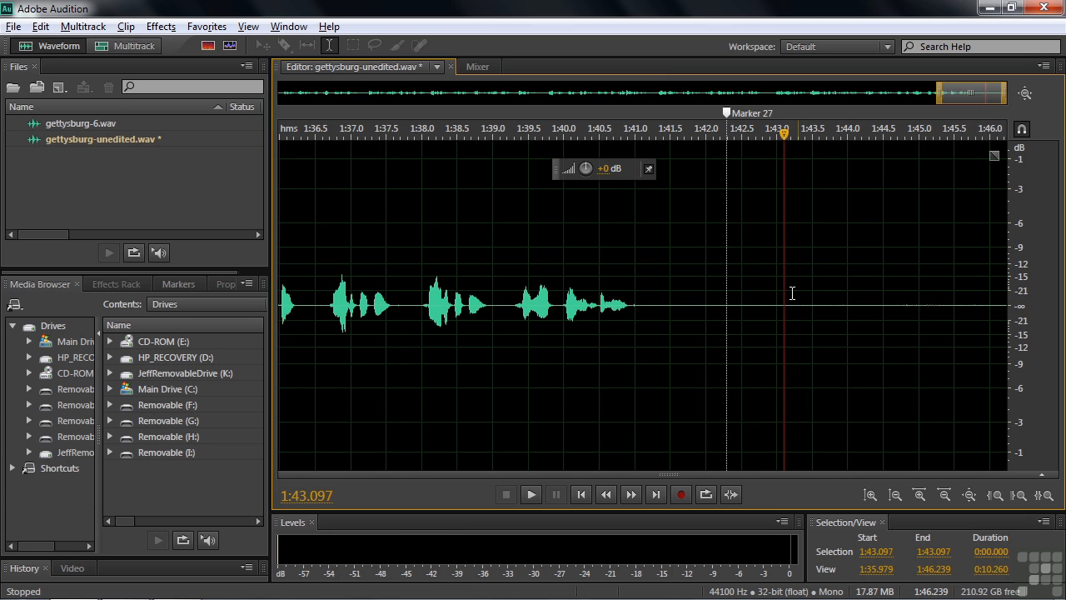
drag(729, 307, 1016, 302)
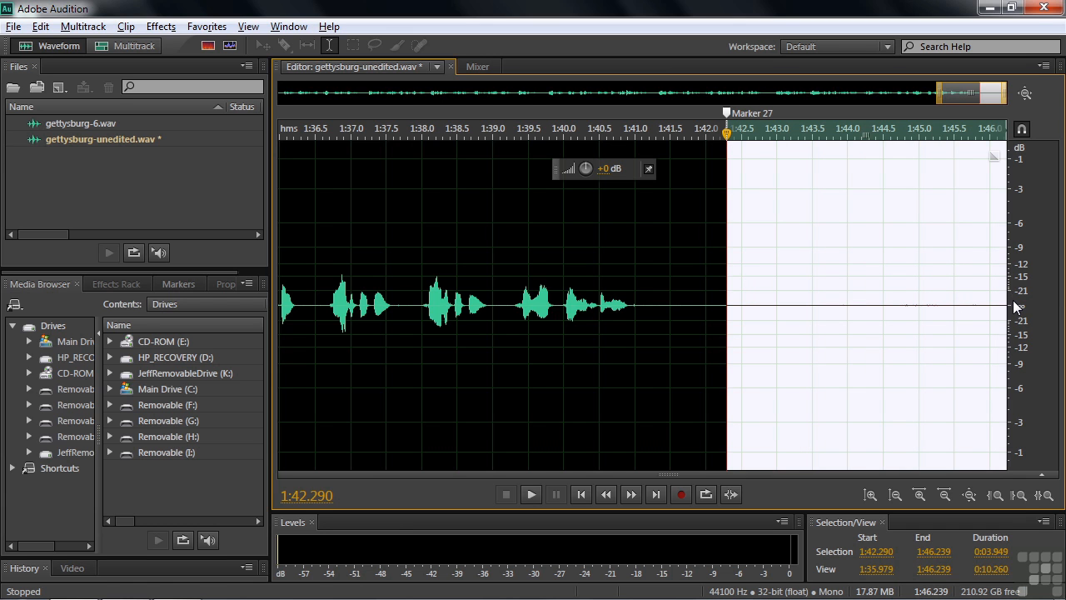
key(Delete)
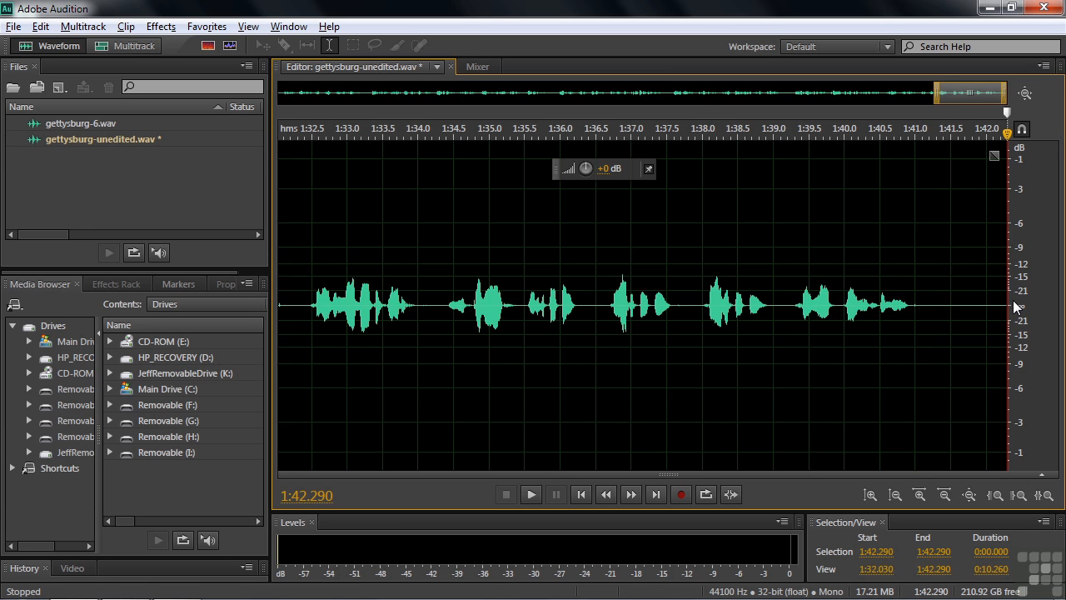
key(backslash)
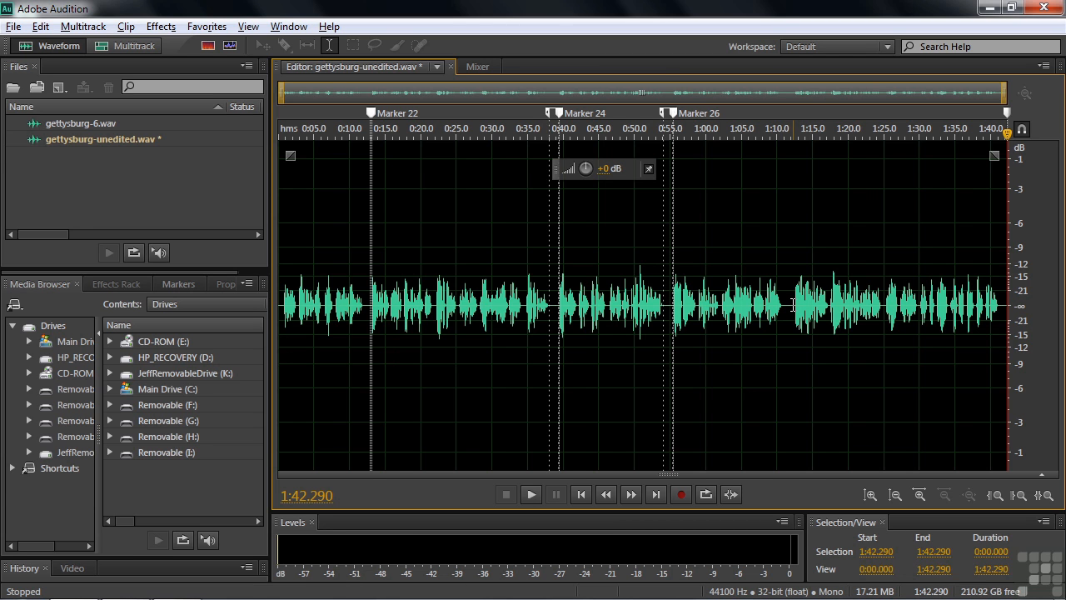
Open gettysburg-6.wav and select its opening silence up to 0:03.247, and its closing silence from 0:19.306 to the end.
double_click(49, 124)
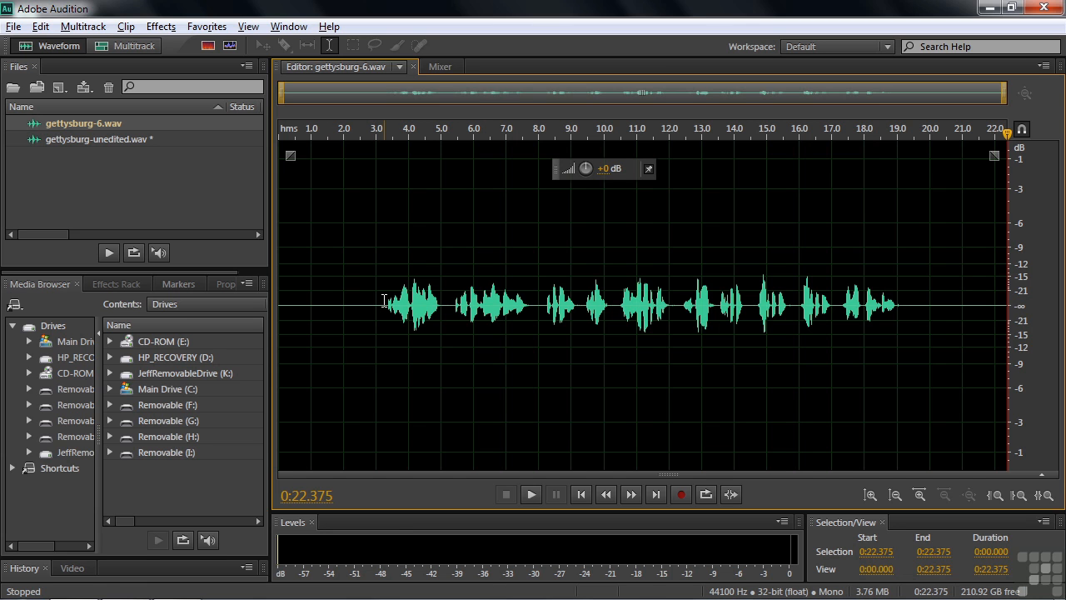
drag(384, 304, 273, 306)
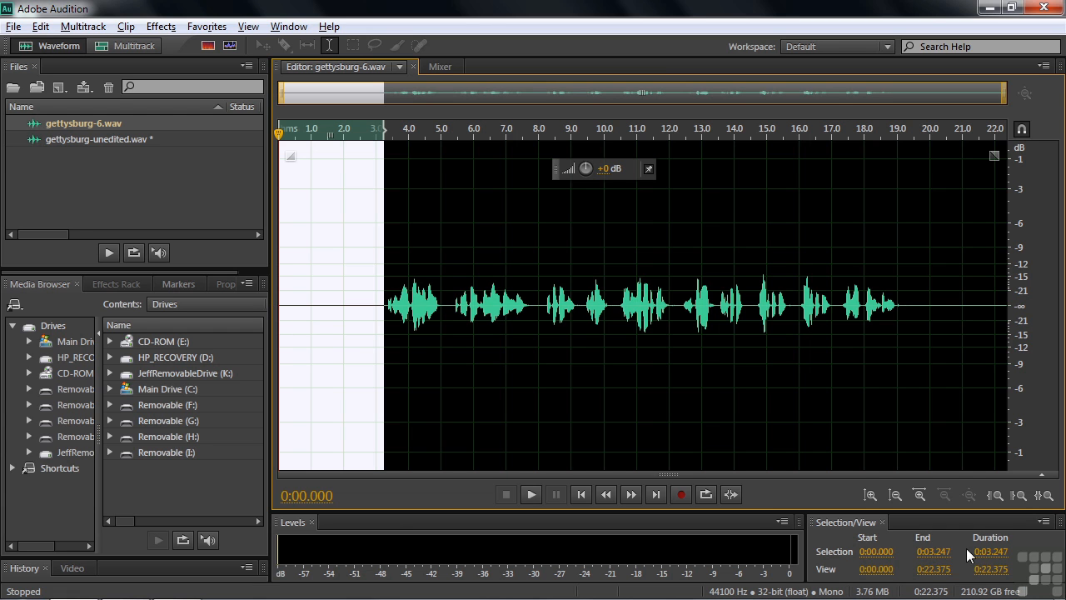
click(907, 306)
drag(907, 306, 1011, 308)
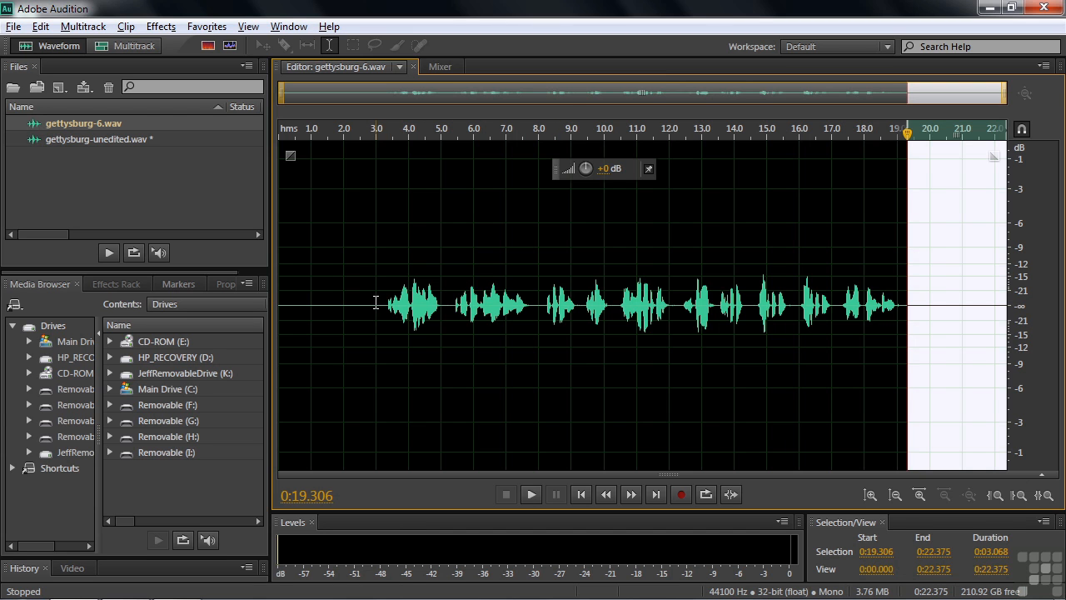
Crop gettysburg-6.wav to the speech between 0:03.000 and 0:19.485.
drag(375, 302, 912, 306)
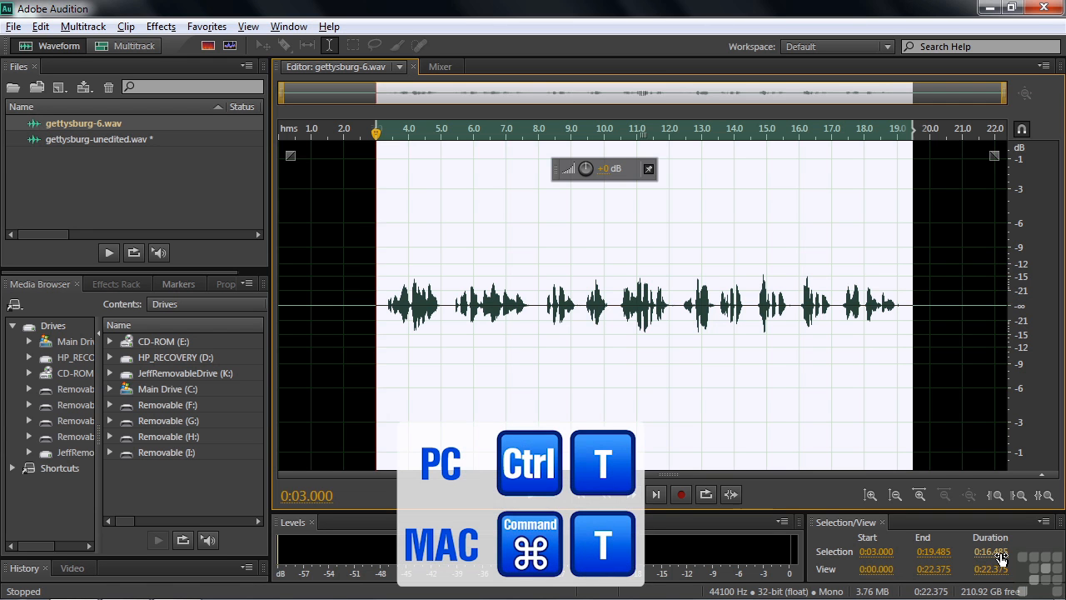
click(41, 26)
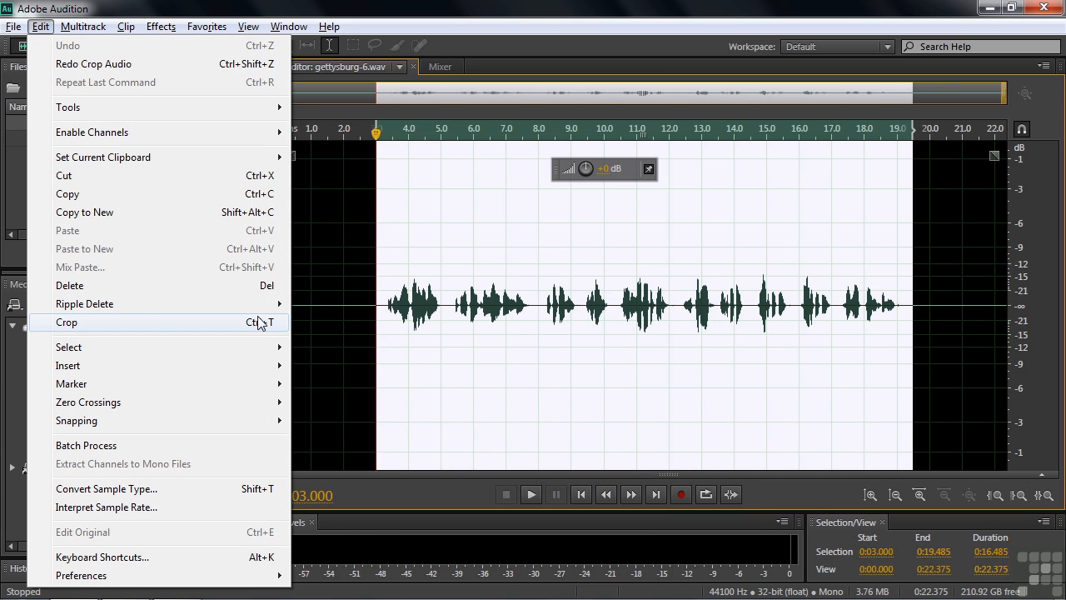
click(188, 322)
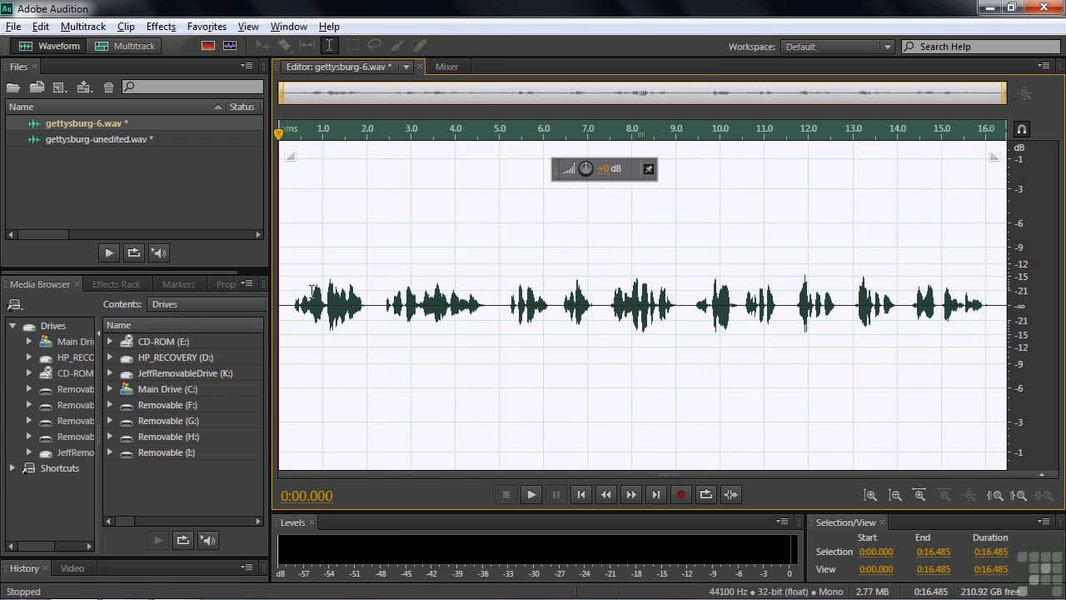